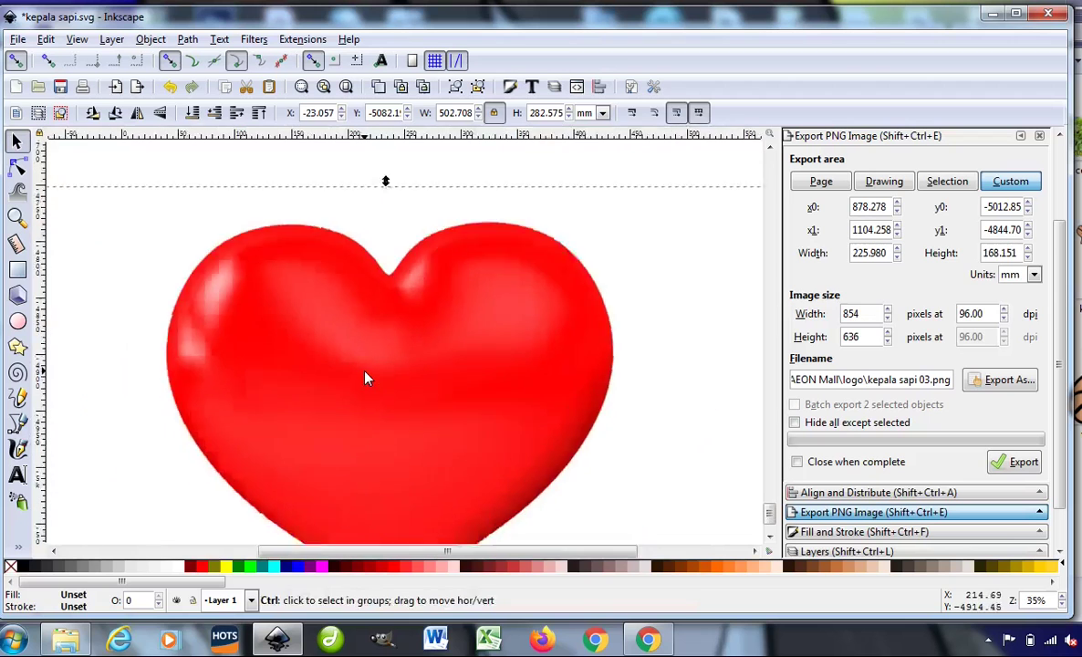
Scale the red heart image down to about 276.380 × 155.355 mm and move it up and right
{"action": "left_click_drag", "start_coordinate": [582, 274], "coordinate": [434, 380]}
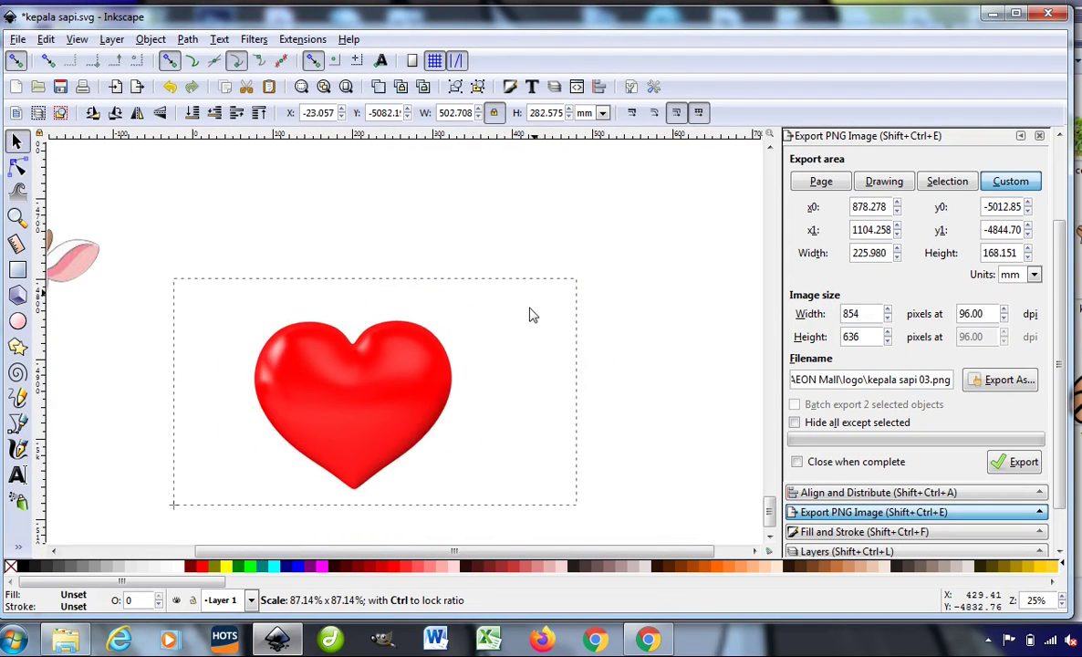
{"action": "left_click_drag", "start_coordinate": [319, 411], "coordinate": [466, 259]}
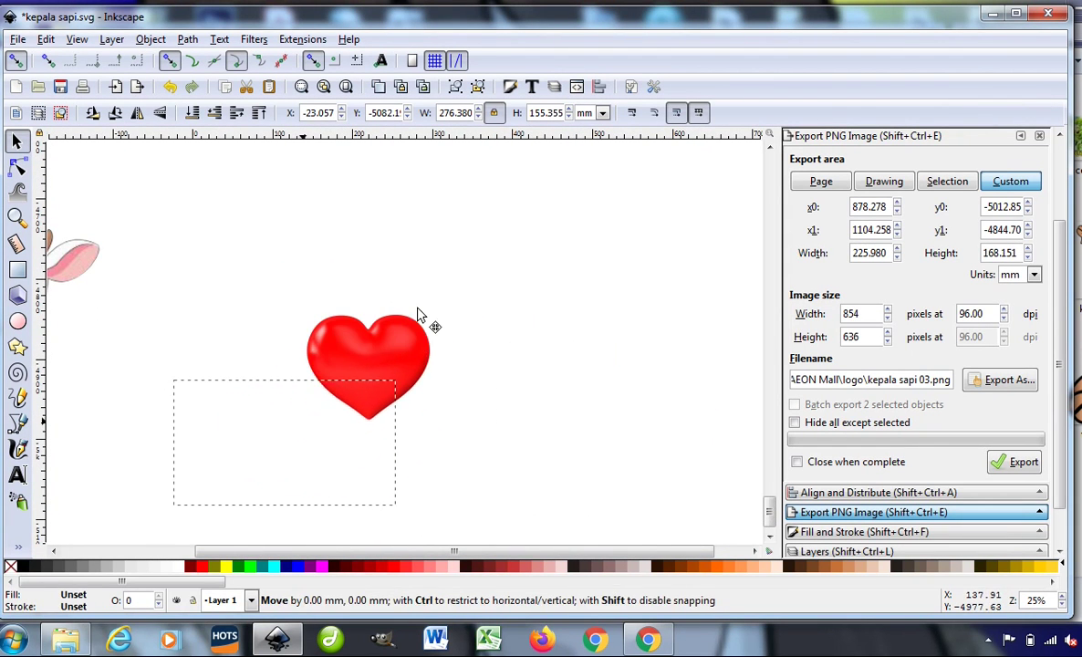
{"action": "scroll", "coordinate": [484, 311], "scroll_direction": "up", "scroll_amount": 3, "text": "ctrl"}
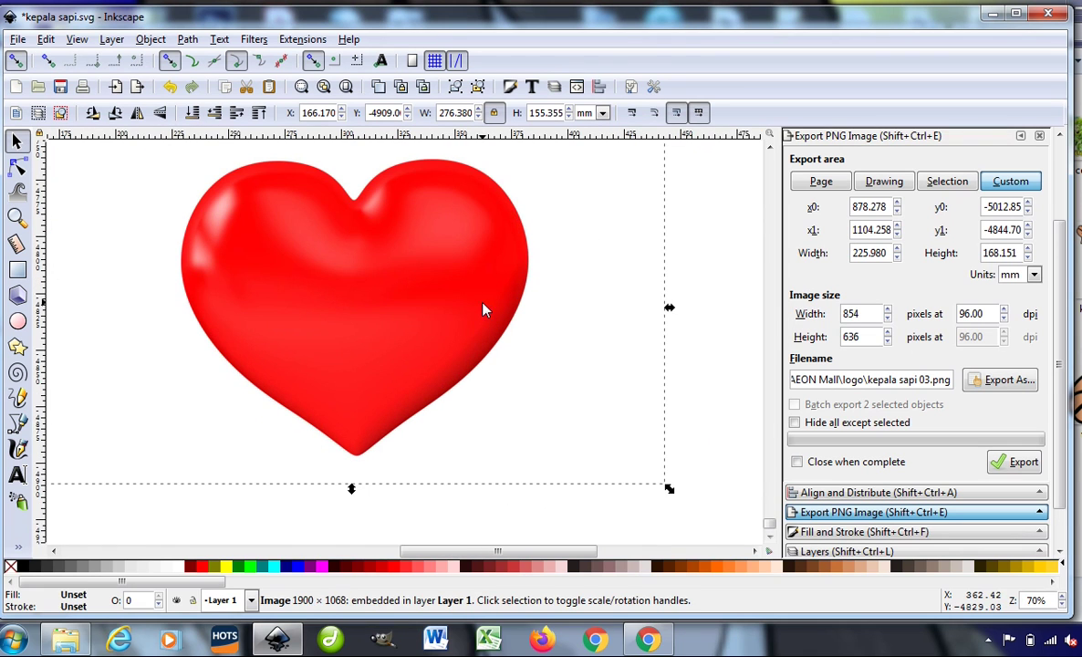
Start a straight-edged Bezier outline at the heart's top-left and trace down around the bottom tip
{"action": "left_click", "coordinate": [18, 423]}
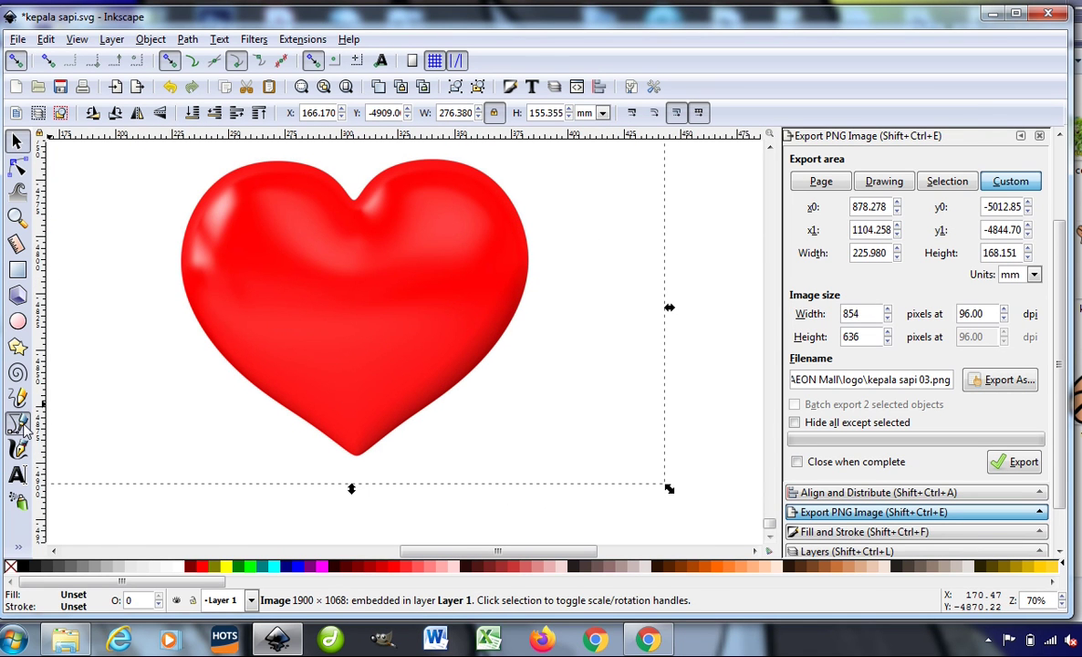
{"action": "left_click", "coordinate": [210, 185]}
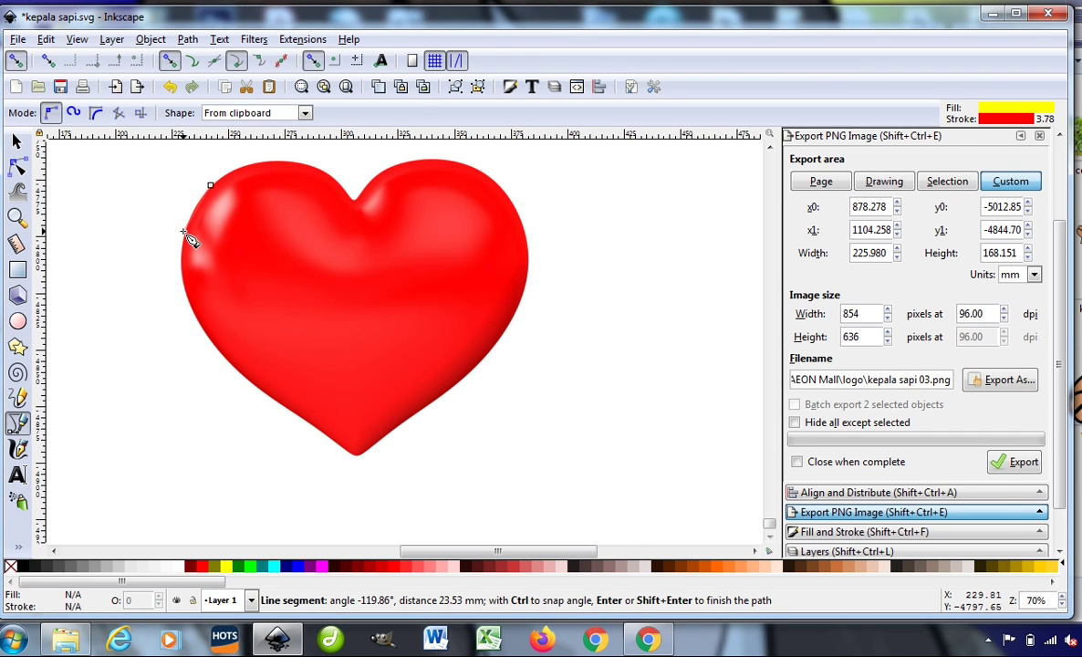
{"action": "left_click", "coordinate": [186, 294]}
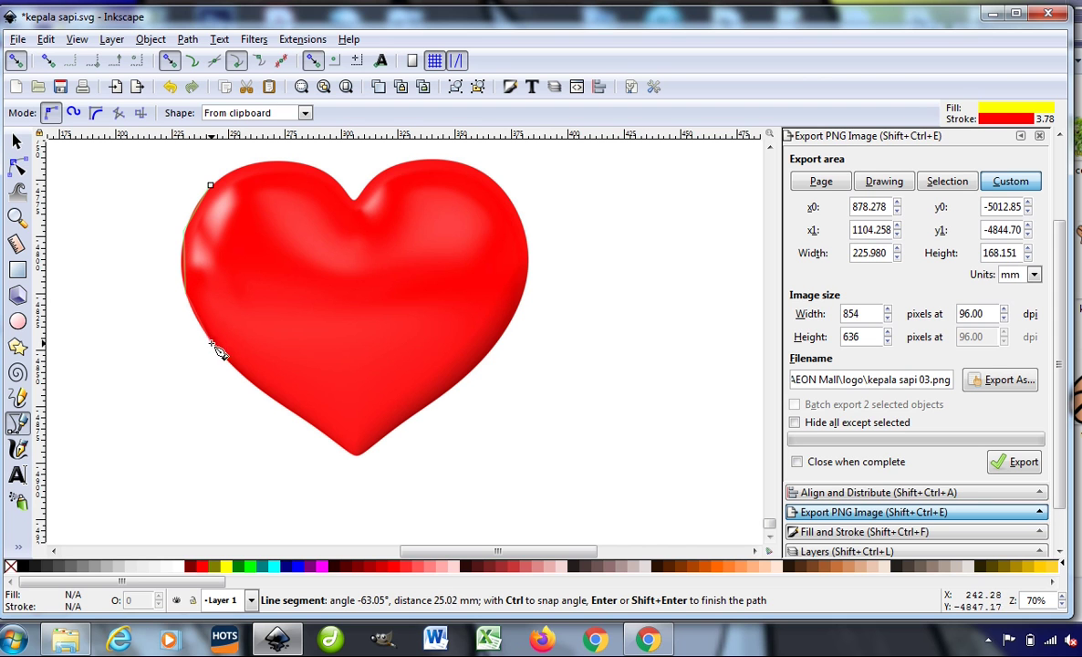
{"action": "left_click", "coordinate": [269, 396]}
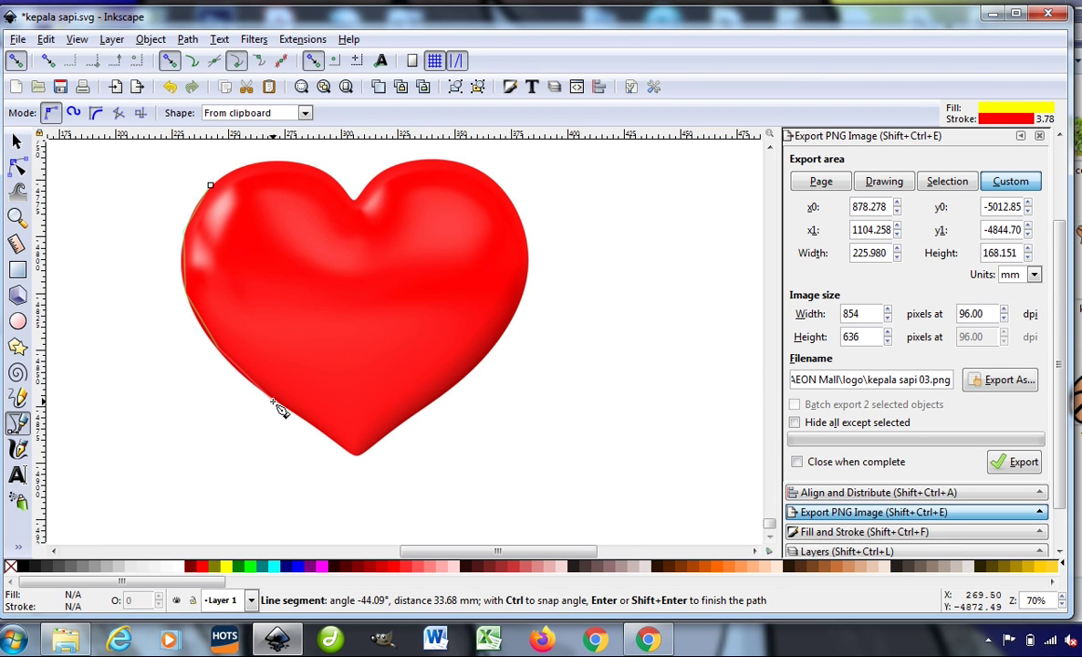
{"action": "left_click", "coordinate": [357, 453]}
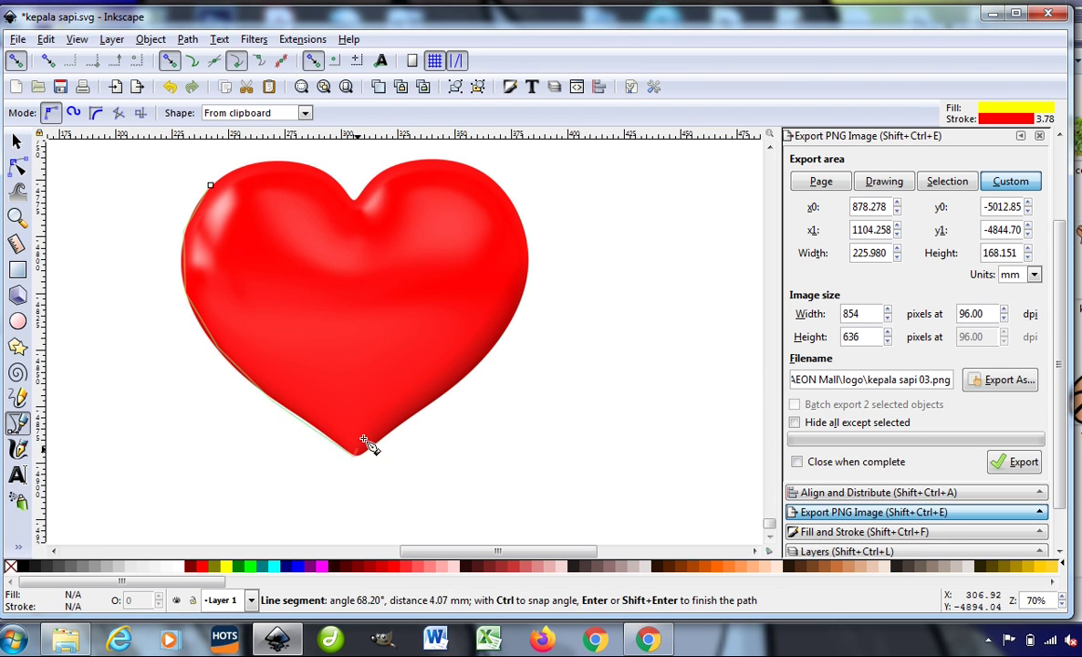
{"action": "left_click", "coordinate": [438, 392]}
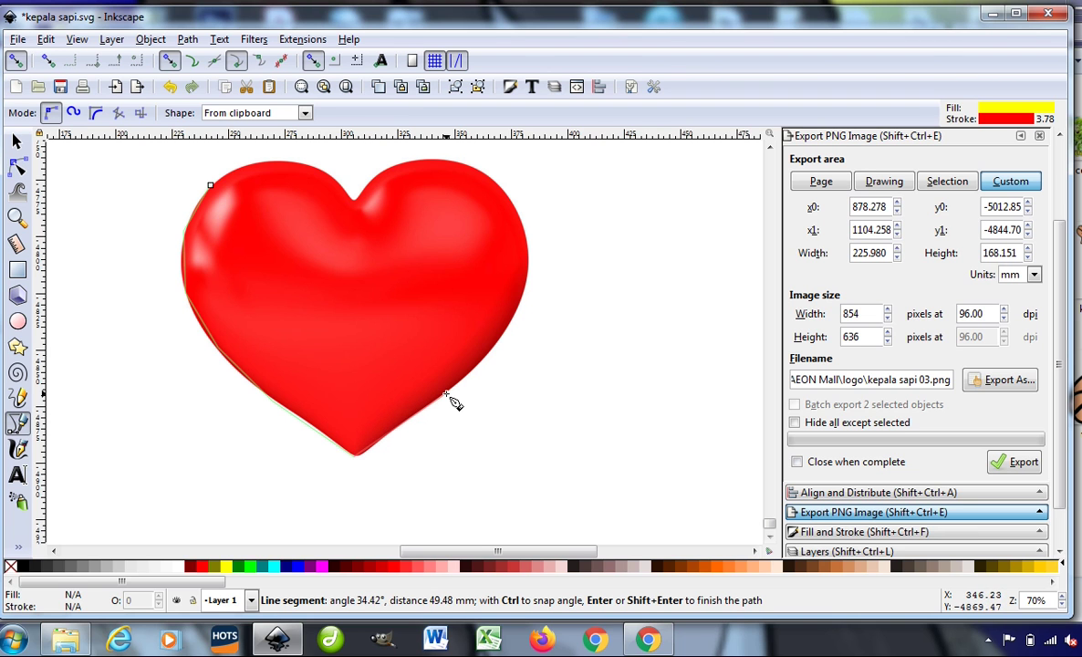
{"action": "left_click", "coordinate": [517, 317]}
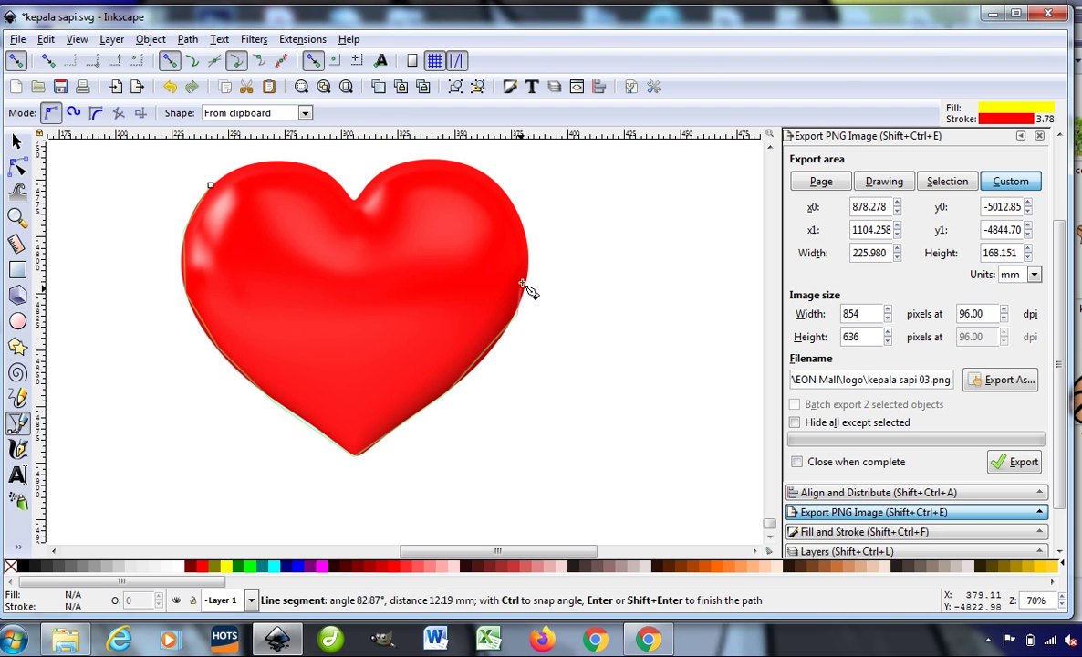
Continue the outline up the right side, over both lobes and the notch, closing it at the start
{"action": "left_click", "coordinate": [526, 238]}
{"action": "left_click", "coordinate": [482, 175]}
{"action": "left_click", "coordinate": [412, 162]}
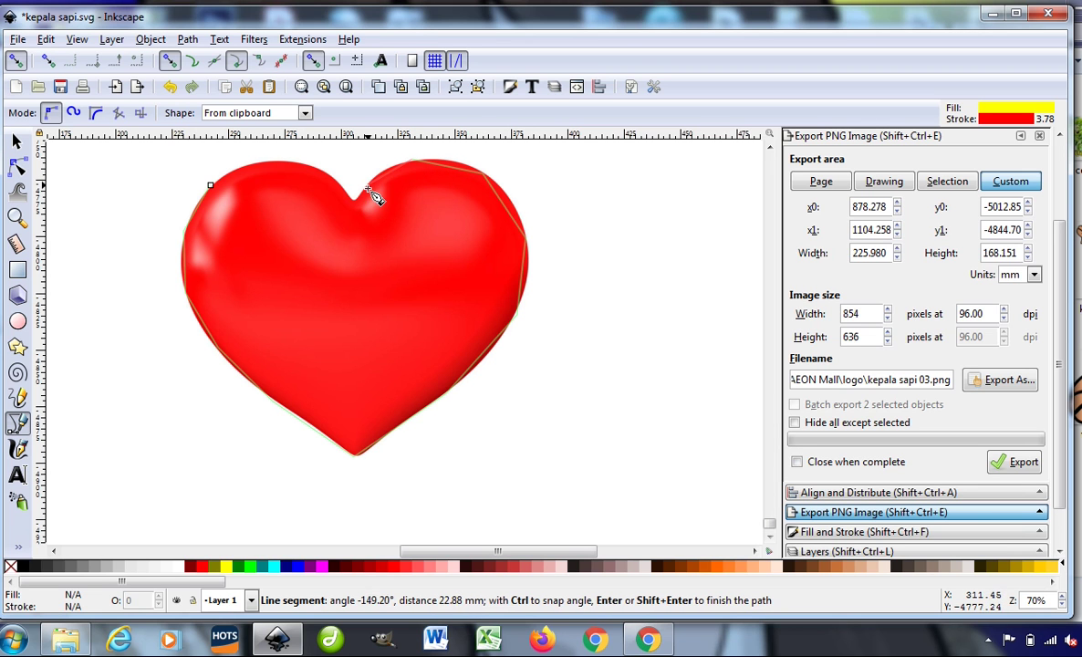
{"action": "left_click", "coordinate": [363, 195]}
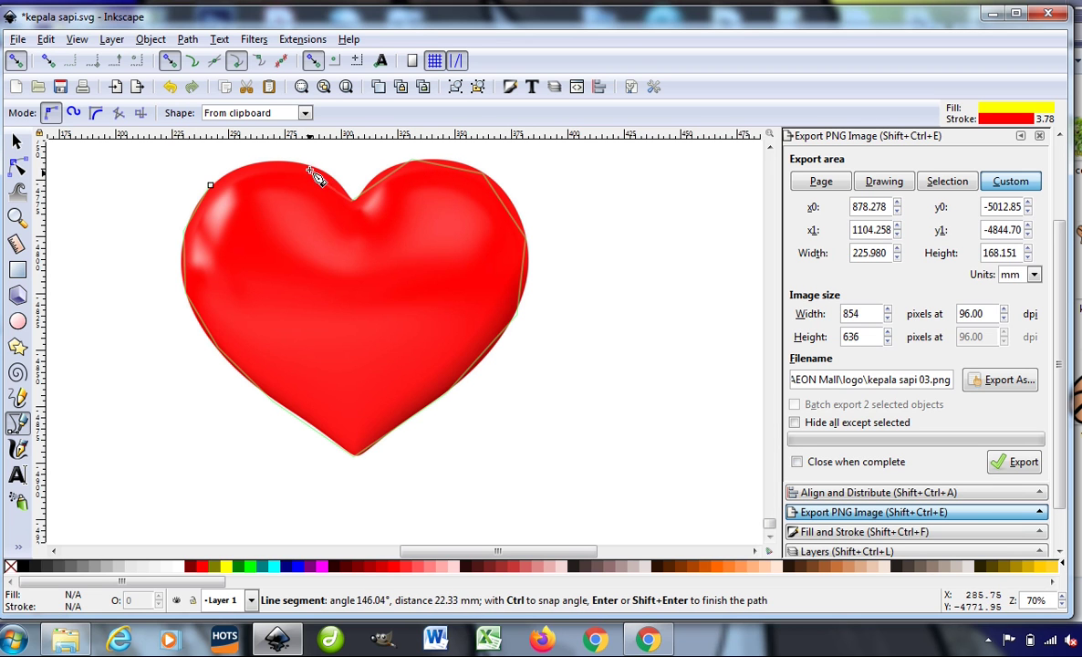
{"action": "left_click", "coordinate": [310, 168]}
{"action": "left_click", "coordinate": [266, 168]}
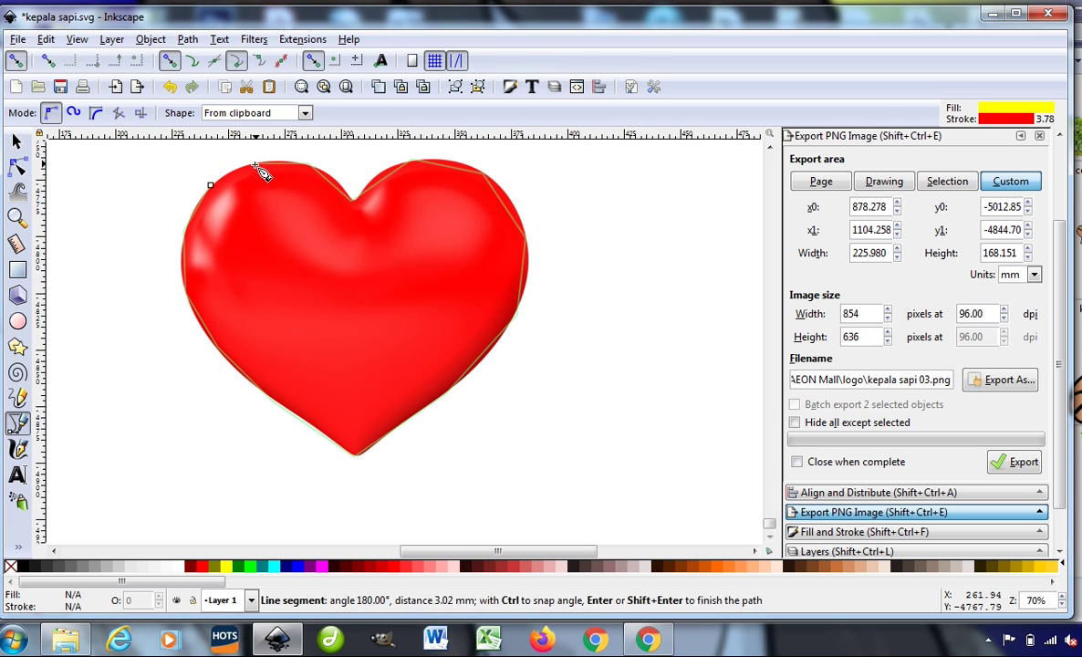
{"action": "left_click", "coordinate": [210, 187]}
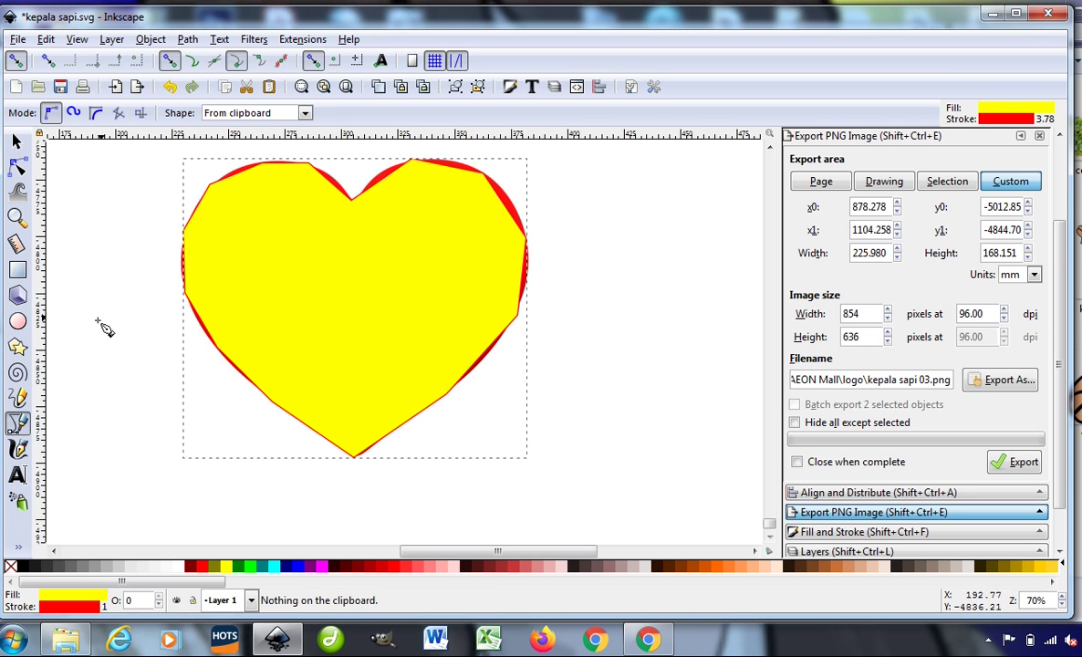
Give the traced heart outline a black stroke and no fill using the palette swatch
{"action": "right_click", "coordinate": [21, 567]}
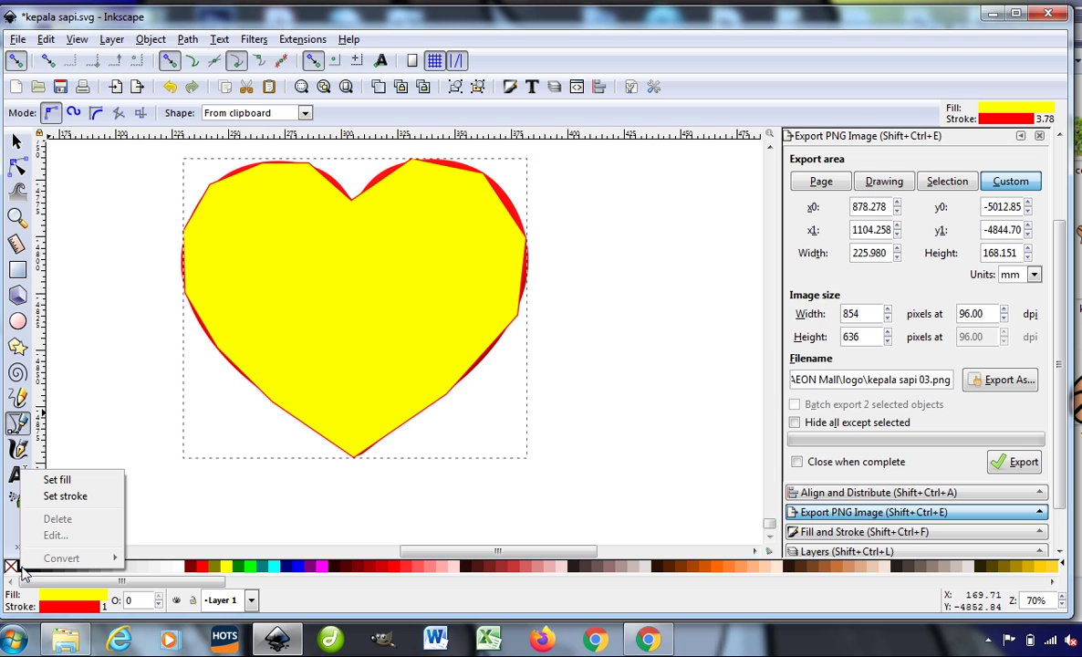
{"action": "left_click", "coordinate": [62, 496]}
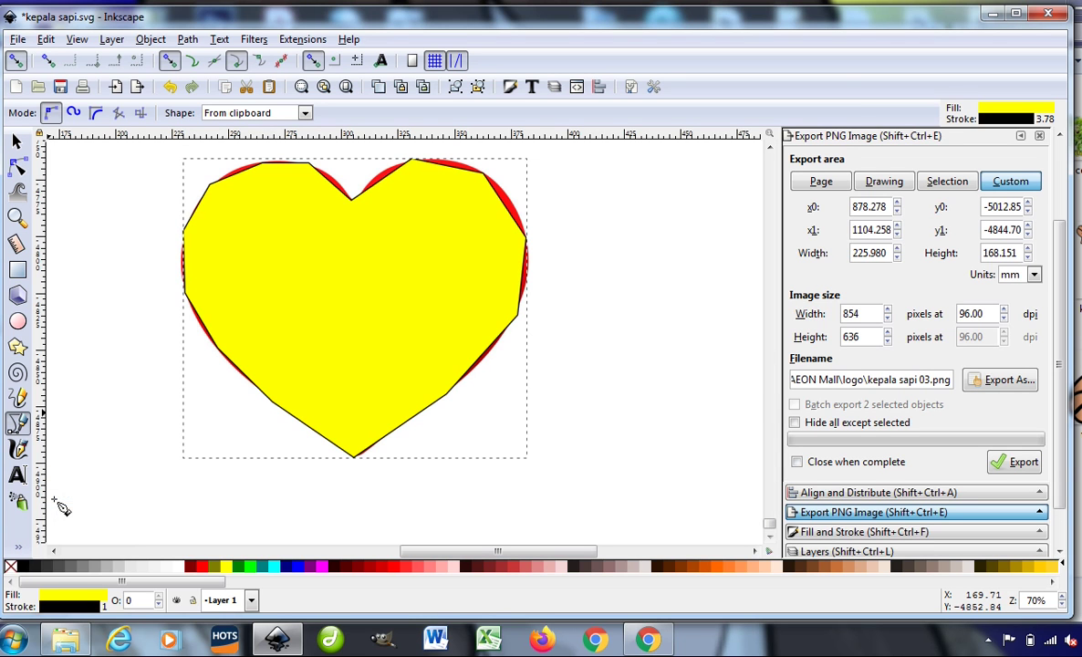
{"action": "right_click", "coordinate": [12, 568]}
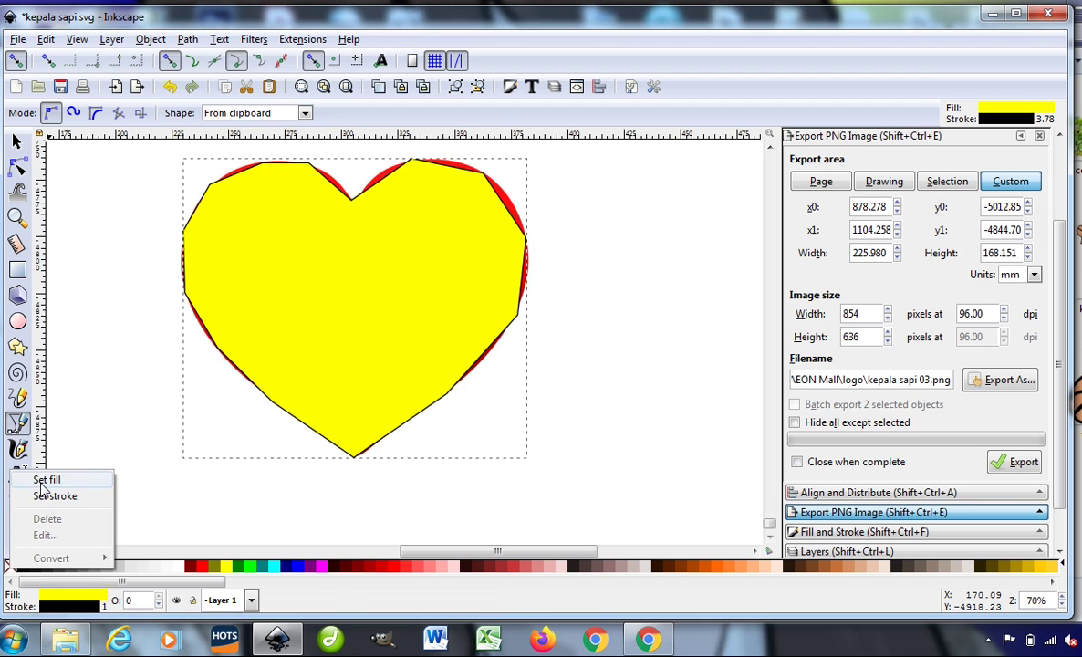
{"action": "left_click", "coordinate": [45, 479]}
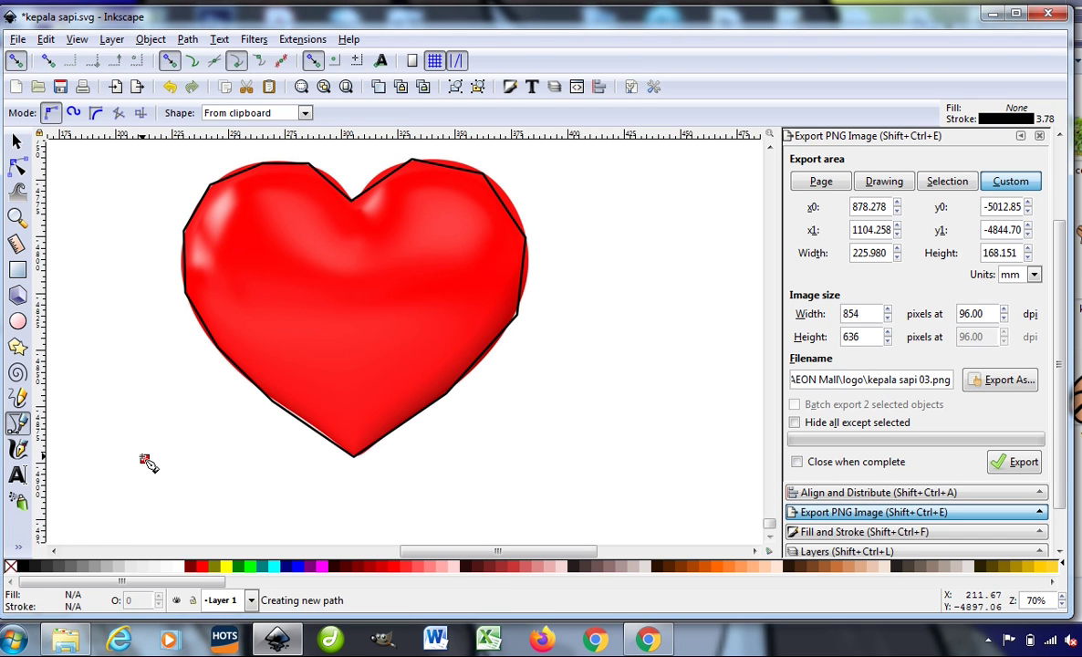
Discard the stray path and switch to the Node tool
{"action": "left_click", "coordinate": [144, 459]}
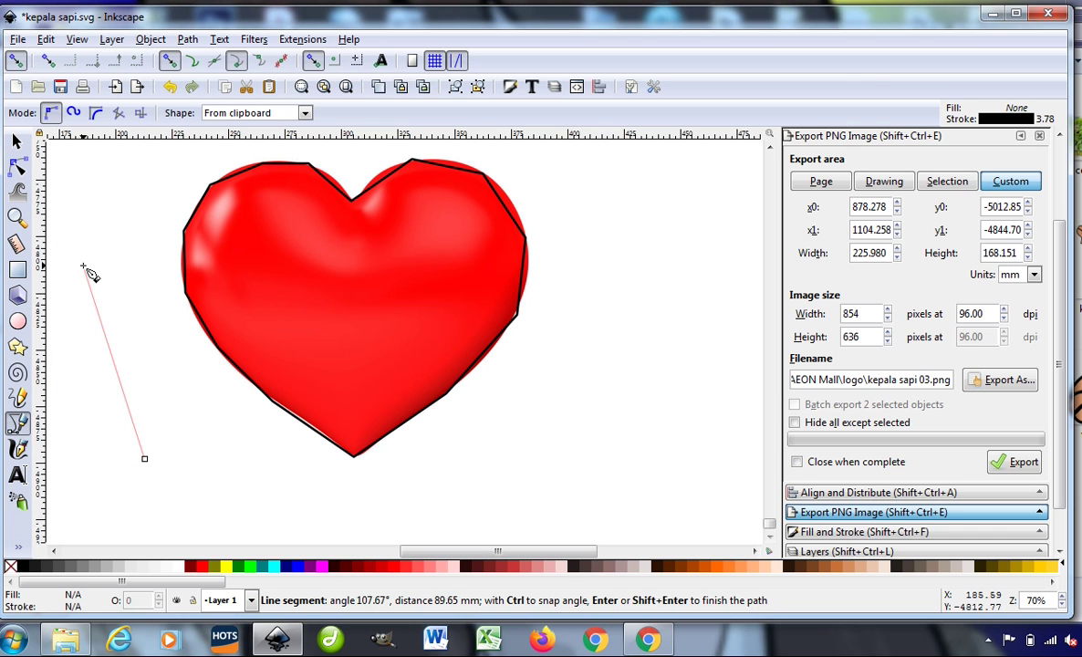
{"action": "left_click", "coordinate": [20, 141]}
{"action": "left_click", "coordinate": [17, 165]}
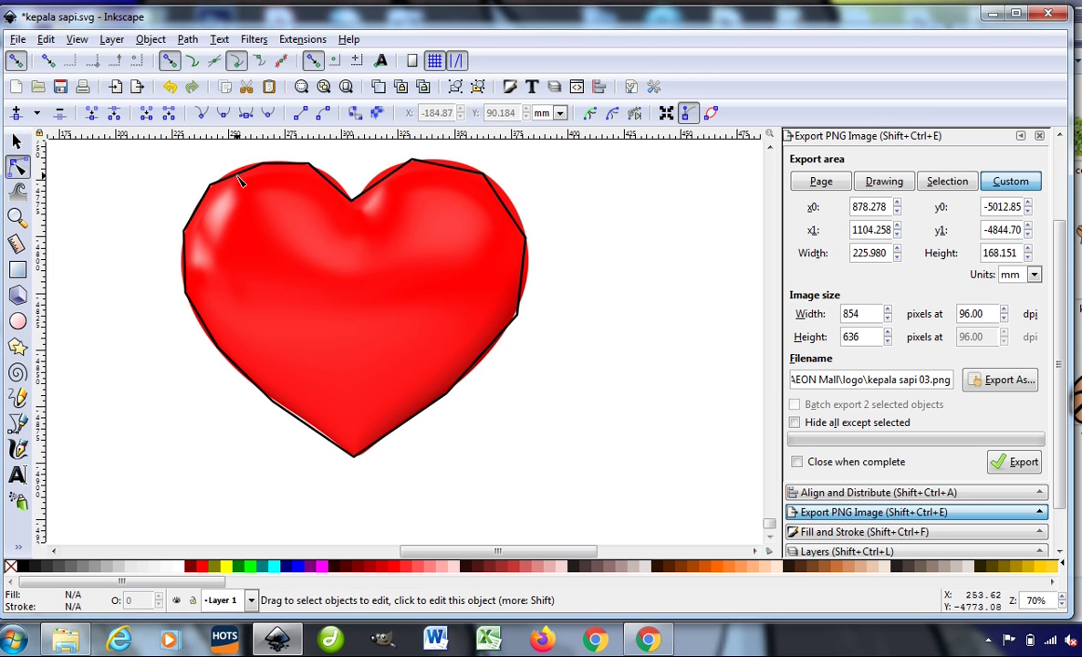
Select the outline's nodes, zoom in, and bend its upper-right straight edge into a curve
{"action": "left_click", "coordinate": [272, 243]}
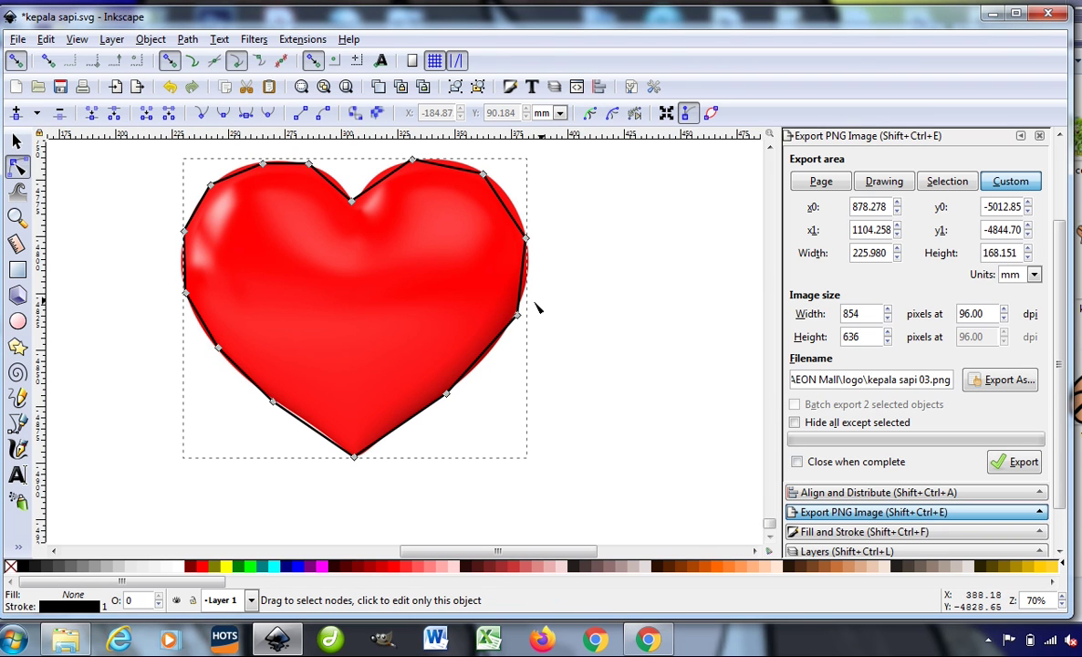
{"action": "scroll", "coordinate": [532, 309], "scroll_direction": "left", "scroll_amount": 2}
{"action": "scroll", "coordinate": [531, 306], "scroll_direction": "left", "scroll_amount": 1}
{"action": "scroll", "coordinate": [531, 307], "scroll_direction": "right", "scroll_amount": 2}
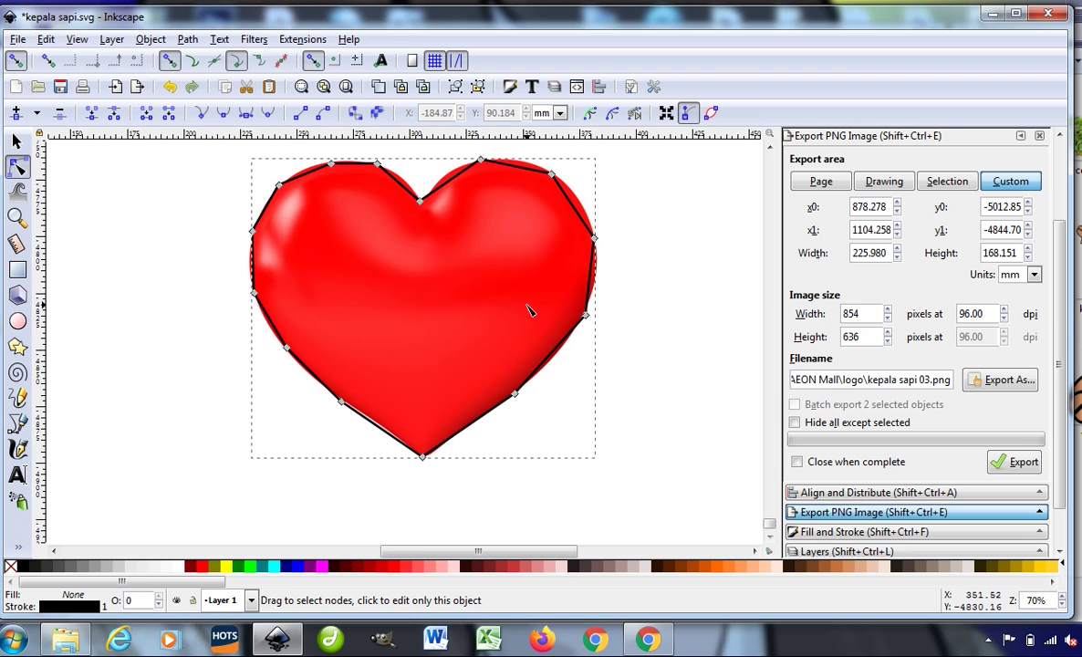
{"action": "scroll", "coordinate": [577, 296], "scroll_direction": "up", "scroll_amount": 3, "text": "ctrl"}
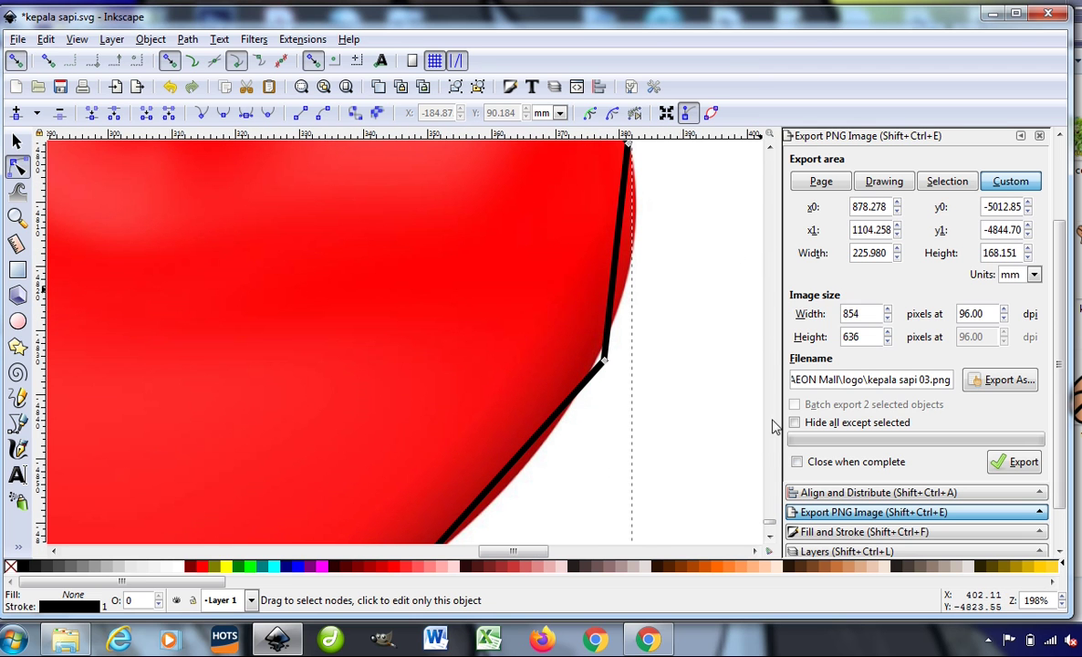
{"action": "scroll", "coordinate": [690, 298], "scroll_direction": "up", "scroll_amount": 5}
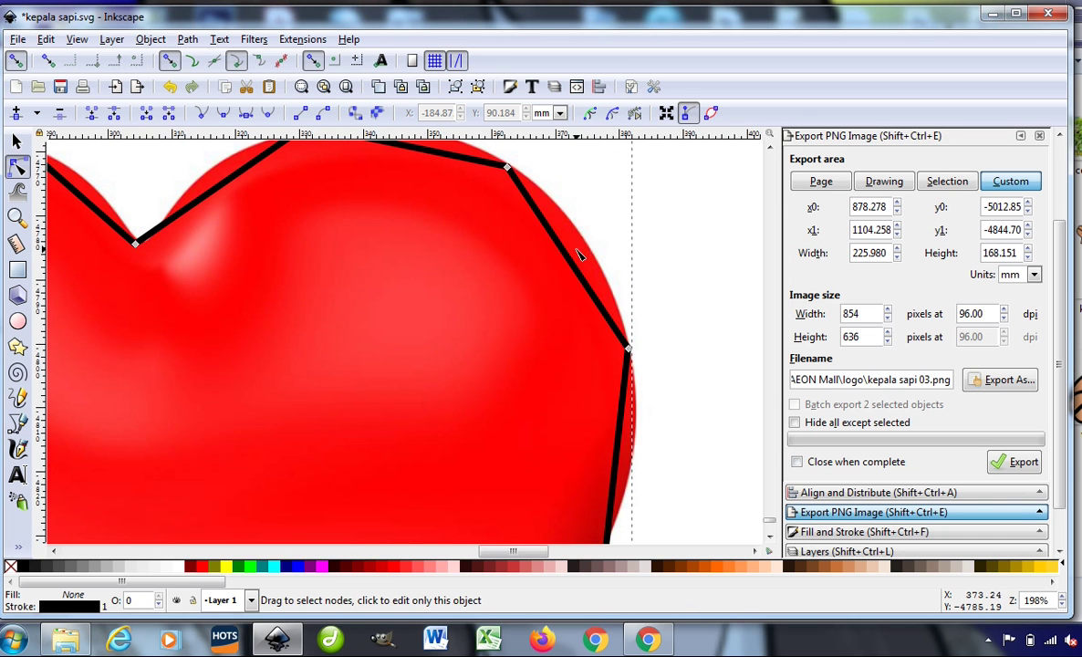
{"action": "left_click_drag", "start_coordinate": [567, 257], "coordinate": [585, 250]}
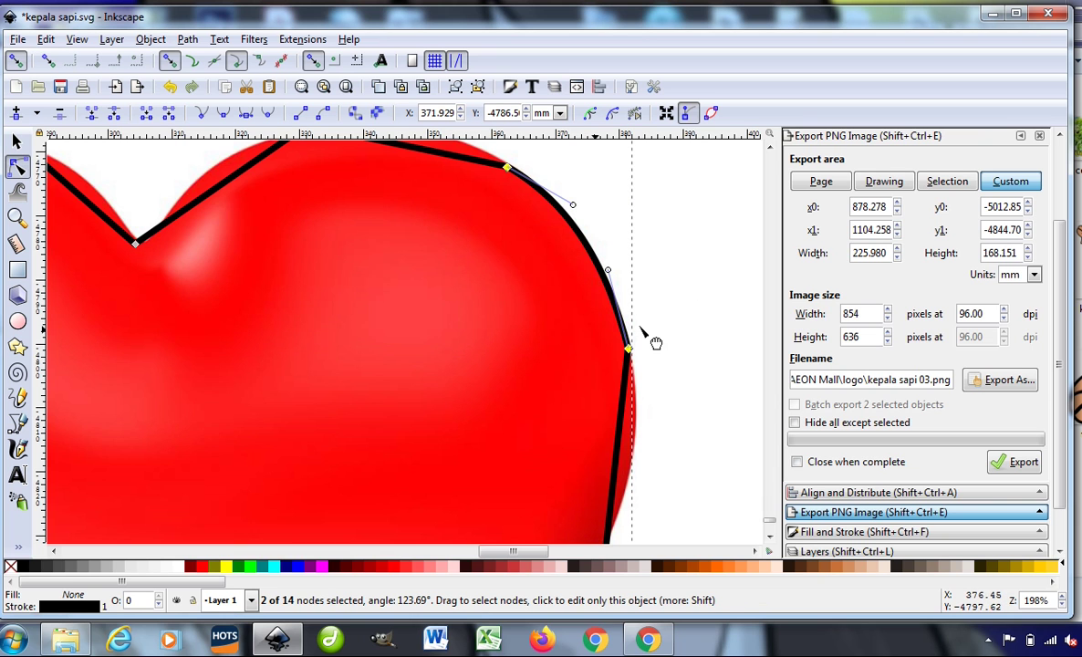
Curve the outline's right and lower-right edges so they hug the heart's edge
{"action": "scroll", "coordinate": [730, 273], "scroll_direction": "down", "scroll_amount": 6}
{"action": "scroll", "coordinate": [730, 277], "scroll_direction": "up", "scroll_amount": 3}
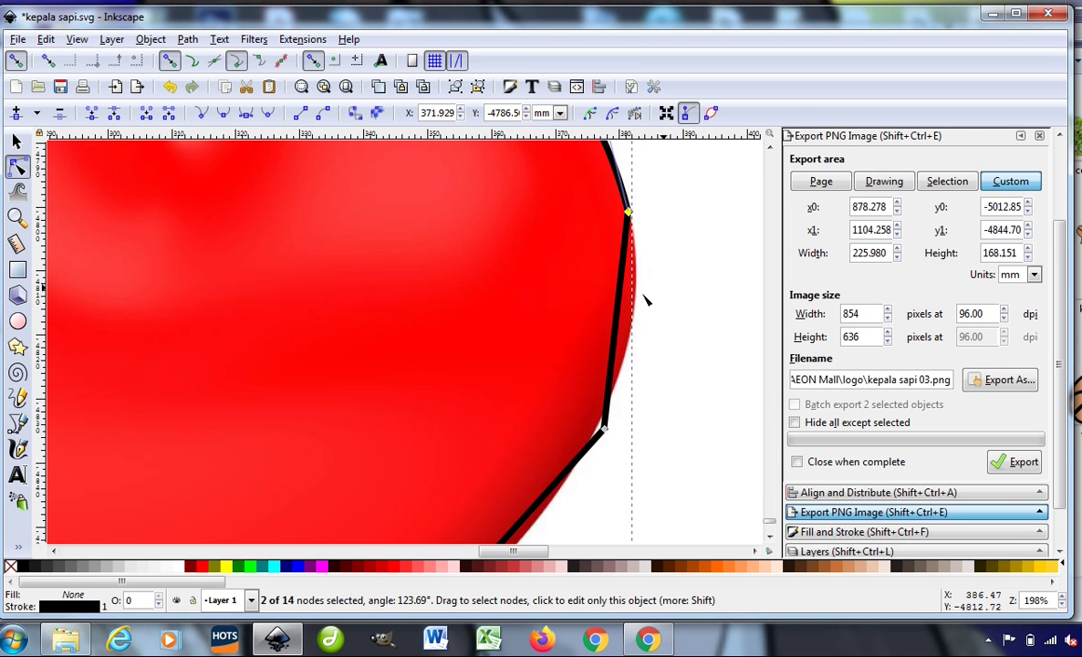
{"action": "mouse_move", "coordinate": [632, 318]}
{"action": "left_mouse_down"}
{"action": "mouse_move", "coordinate": [647, 329]}
{"action": "mouse_move", "coordinate": [657, 309]}
{"action": "left_mouse_up"}
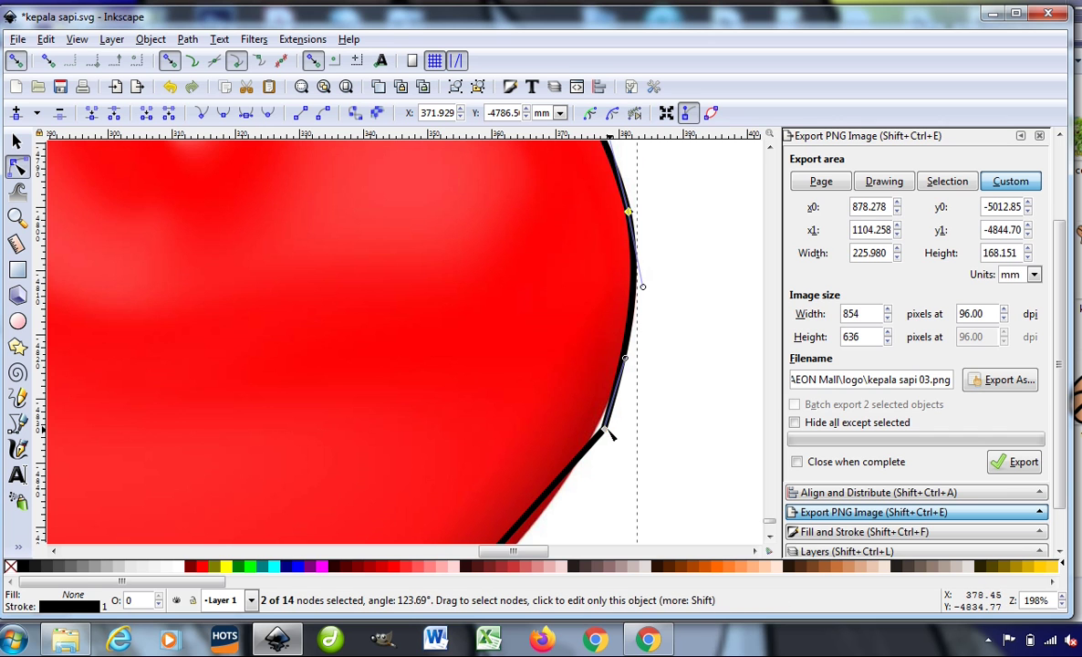
{"action": "left_click_drag", "start_coordinate": [607, 433], "coordinate": [600, 435]}
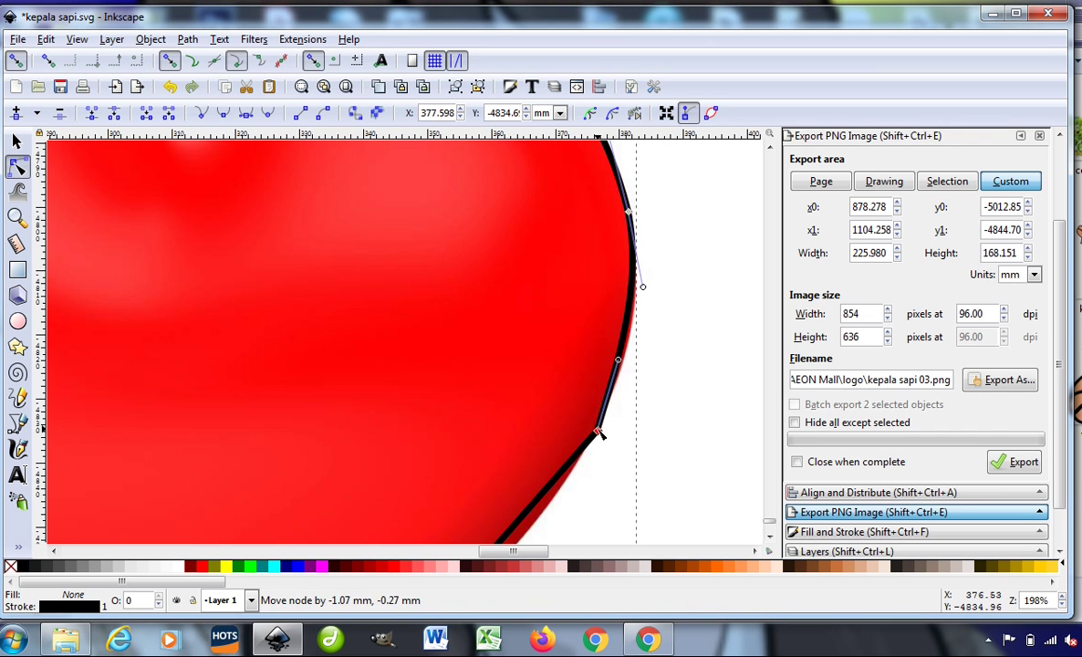
{"action": "left_click_drag", "start_coordinate": [623, 363], "coordinate": [631, 368]}
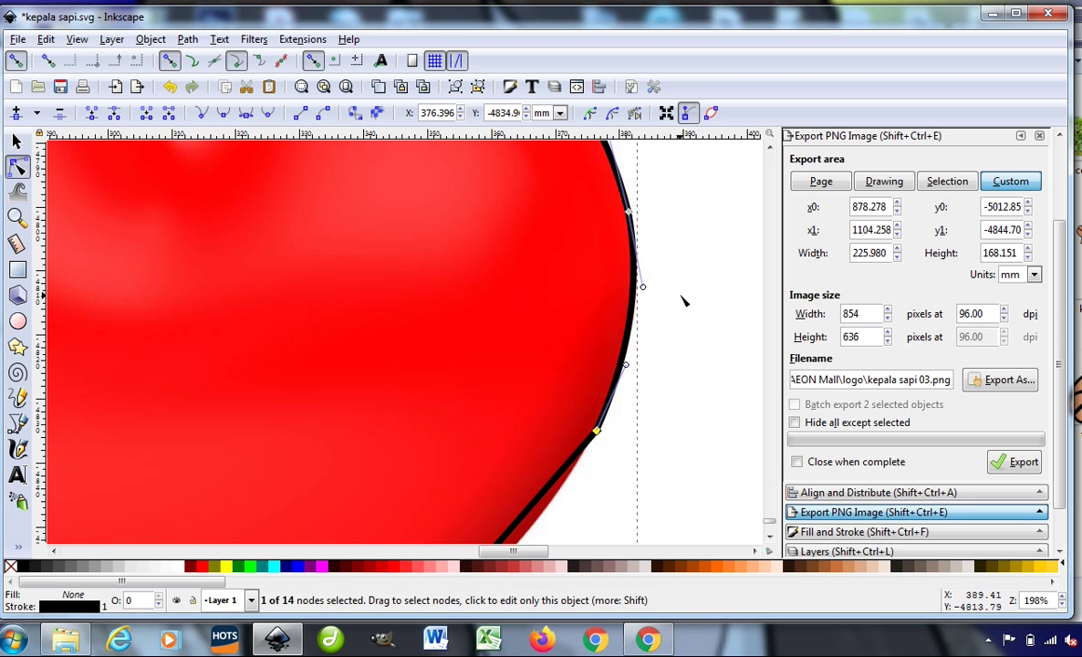
{"action": "scroll", "coordinate": [670, 301], "scroll_direction": "down", "scroll_amount": 5}
{"action": "scroll", "coordinate": [620, 269], "scroll_direction": "down", "scroll_amount": 2}
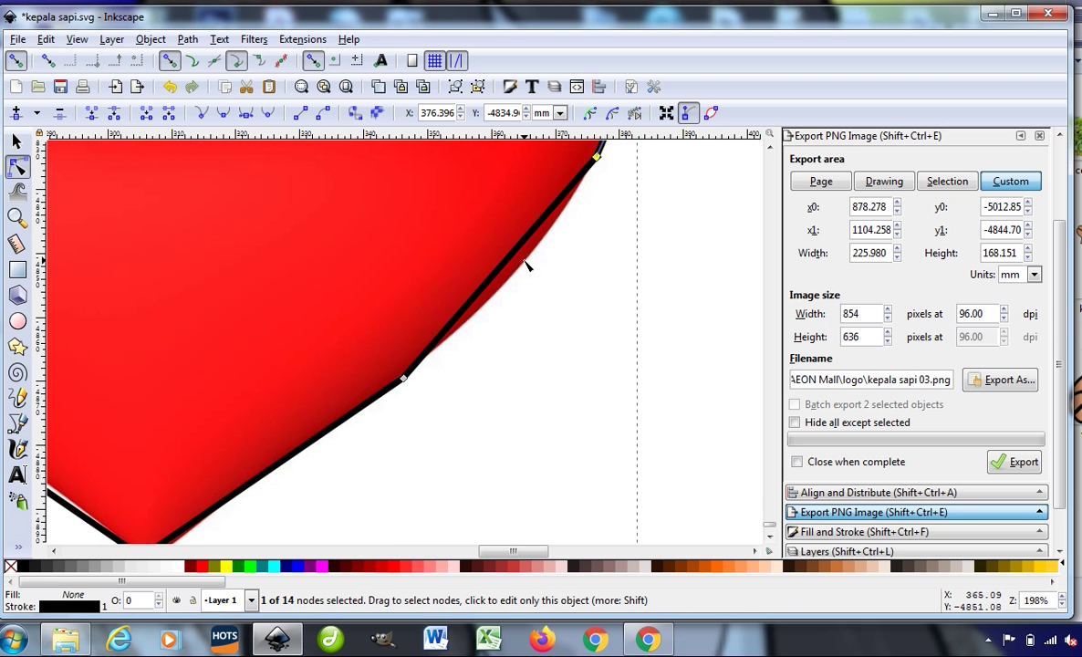
{"action": "left_click_drag", "start_coordinate": [524, 270], "coordinate": [535, 283]}
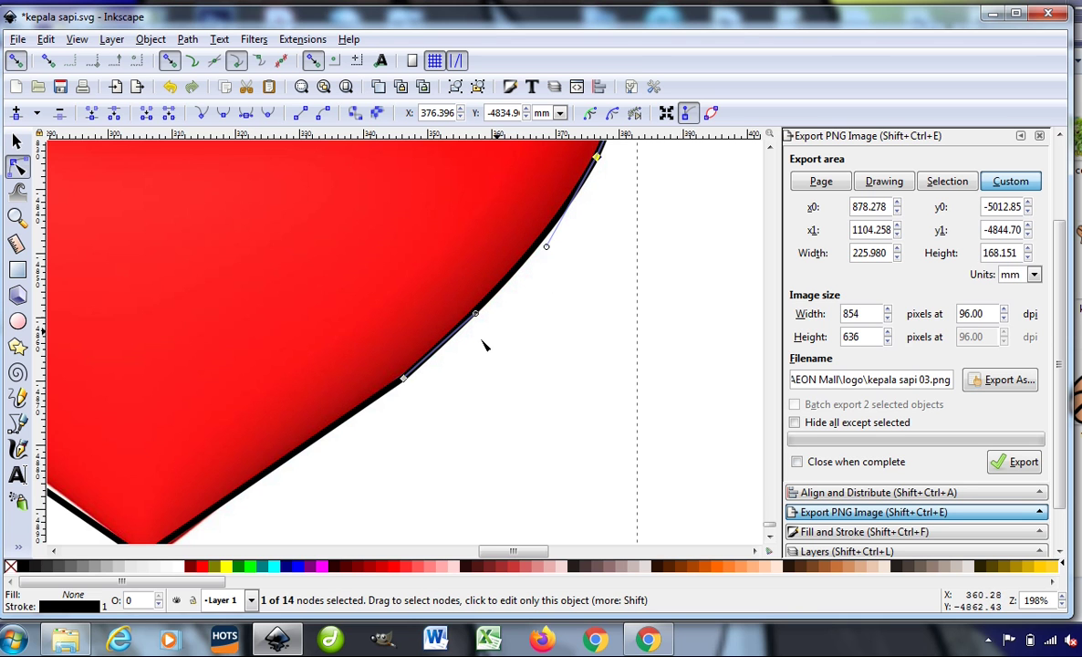
{"action": "scroll", "coordinate": [498, 358], "scroll_direction": "down", "scroll_amount": 3}
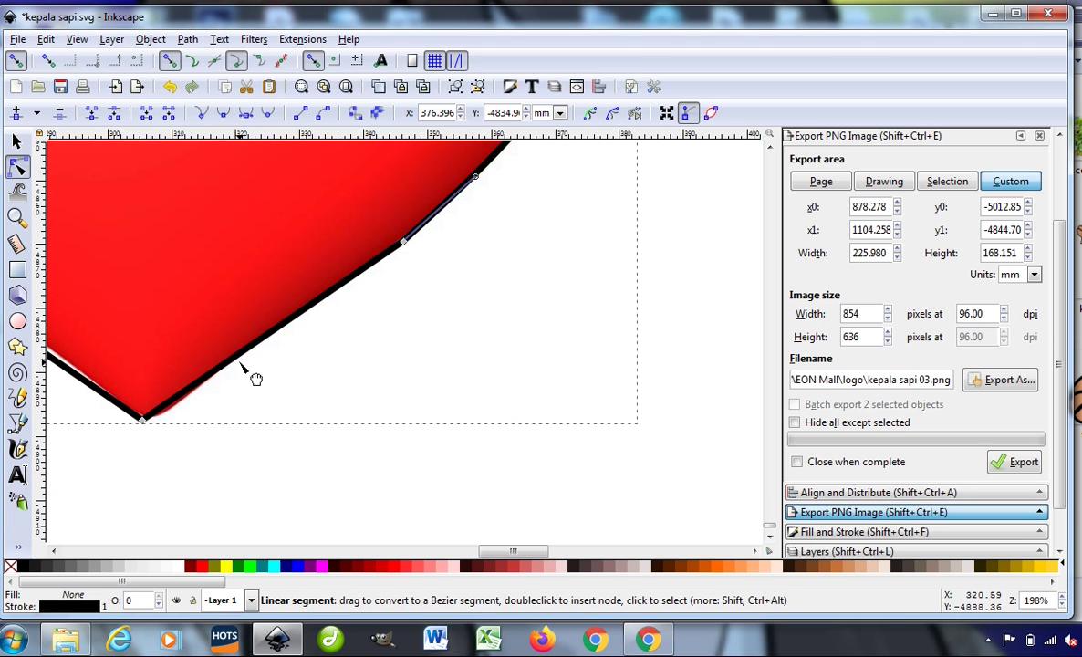
Bend the segment into the bottom tip into a curve and nudge the bottom point into place
{"action": "left_click_drag", "start_coordinate": [267, 368], "coordinate": [265, 369]}
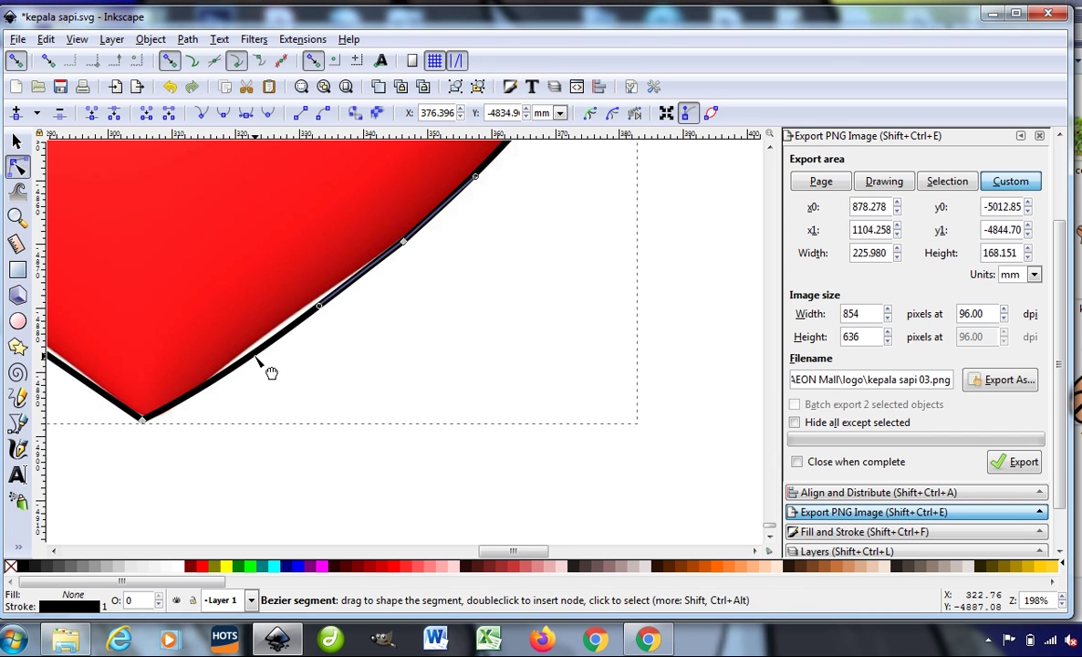
{"action": "left_click_drag", "start_coordinate": [319, 306], "coordinate": [300, 305]}
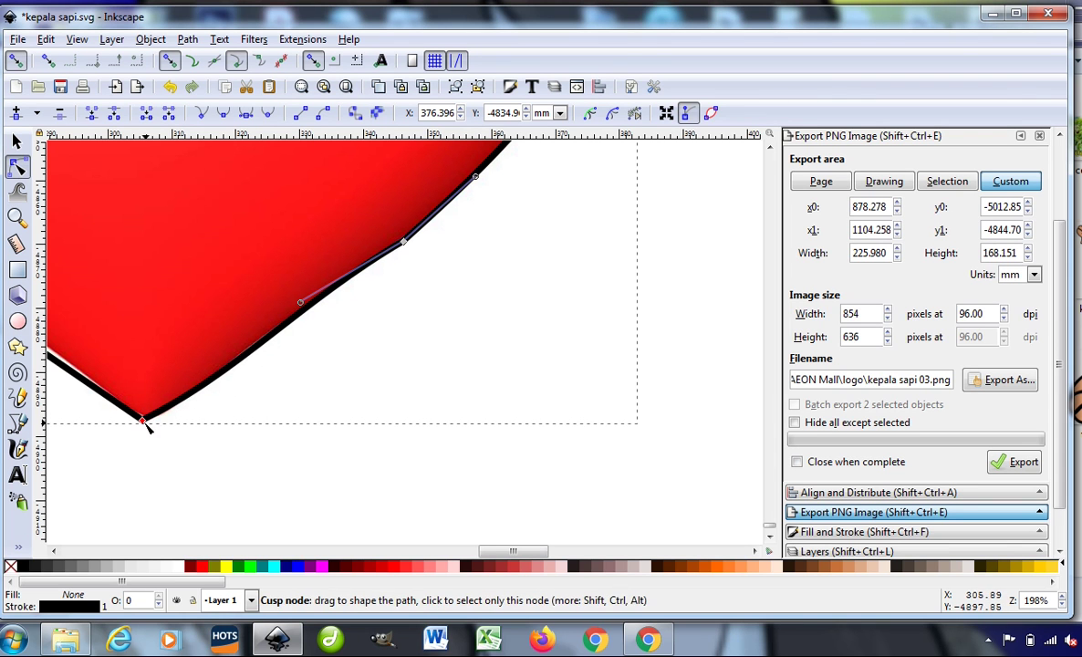
{"action": "left_click_drag", "start_coordinate": [143, 420], "coordinate": [153, 420]}
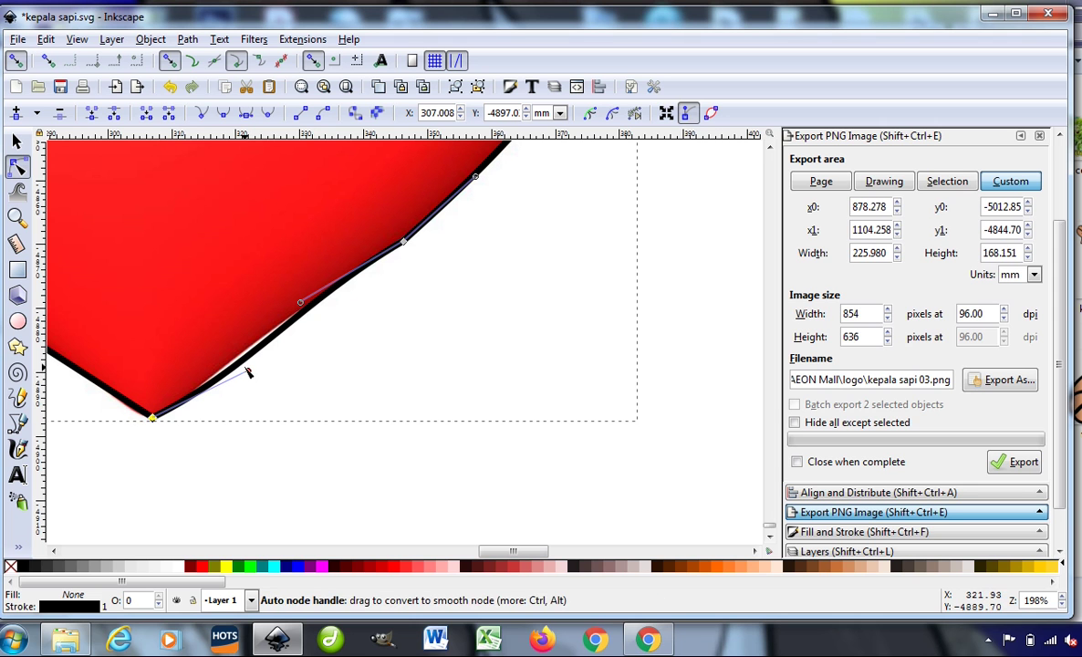
{"action": "left_click_drag", "start_coordinate": [247, 370], "coordinate": [242, 359]}
{"action": "scroll", "coordinate": [486, 327], "scroll_direction": "down", "scroll_amount": 1, "text": "ctrl"}
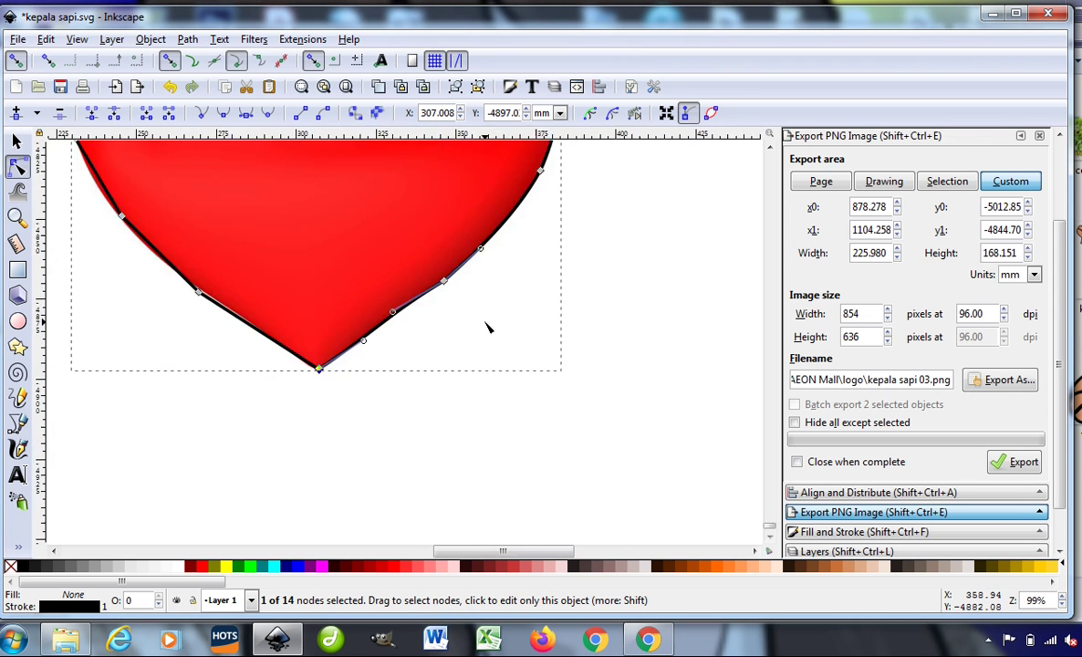
{"action": "scroll", "coordinate": [486, 326], "scroll_direction": "down", "scroll_amount": 3, "text": "ctrl"}
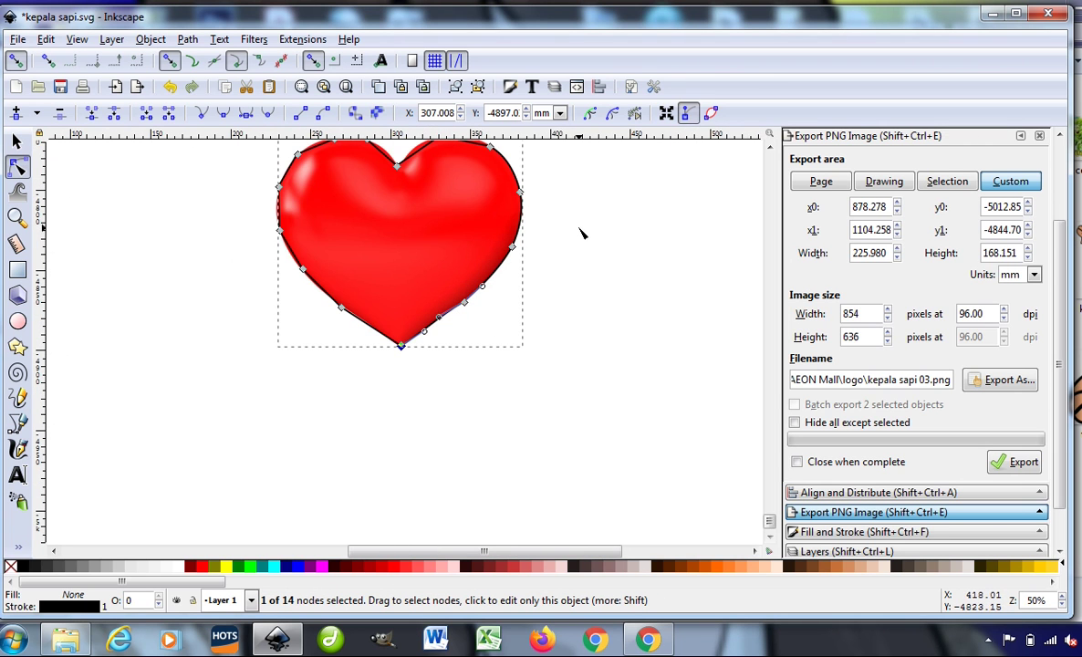
Shift the top notch node and reshape the right lobe's top curve rising out of the notch
{"action": "scroll", "coordinate": [581, 234], "scroll_direction": "up", "scroll_amount": 5}
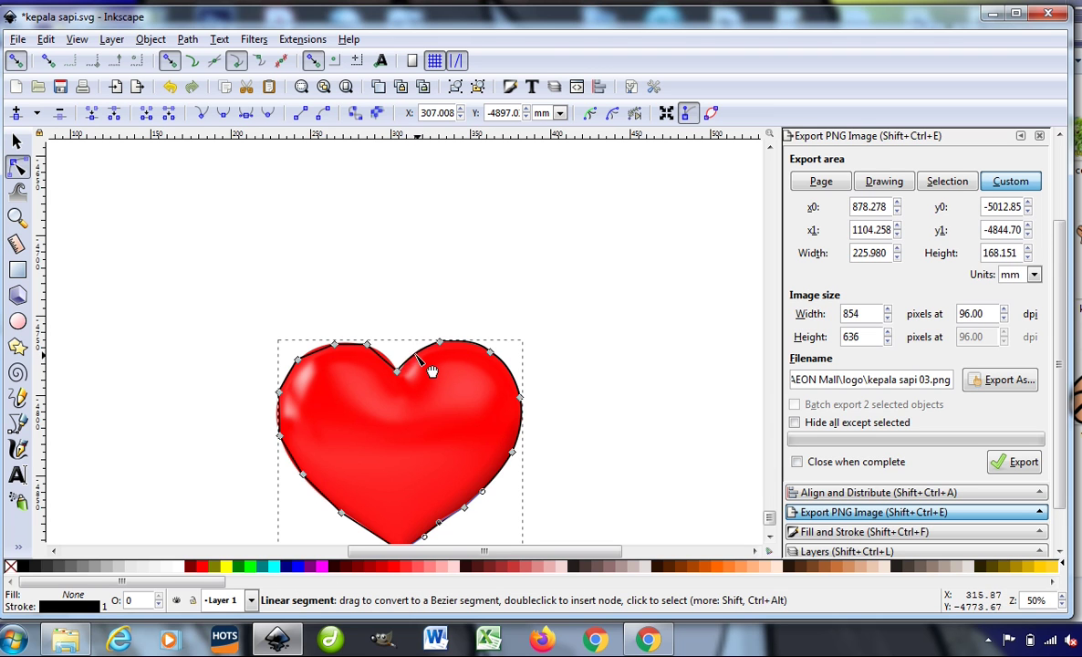
{"action": "left_click_drag", "start_coordinate": [399, 371], "coordinate": [407, 378]}
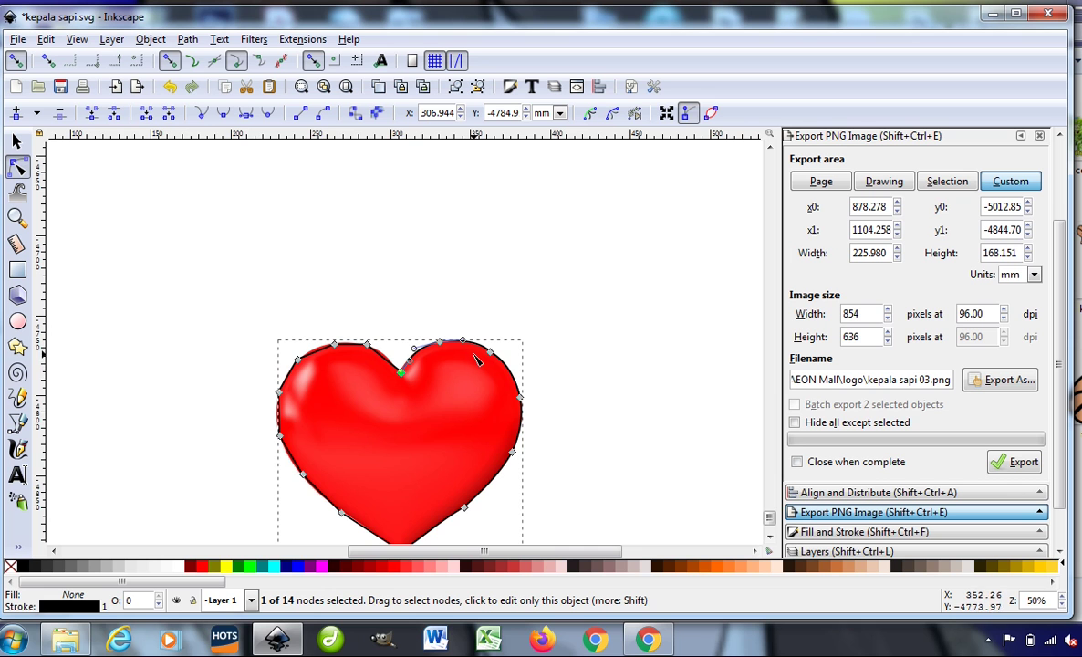
{"action": "scroll", "coordinate": [475, 362], "scroll_direction": "up", "scroll_amount": 3}
{"action": "scroll", "coordinate": [475, 362], "scroll_direction": "up", "scroll_amount": 2}
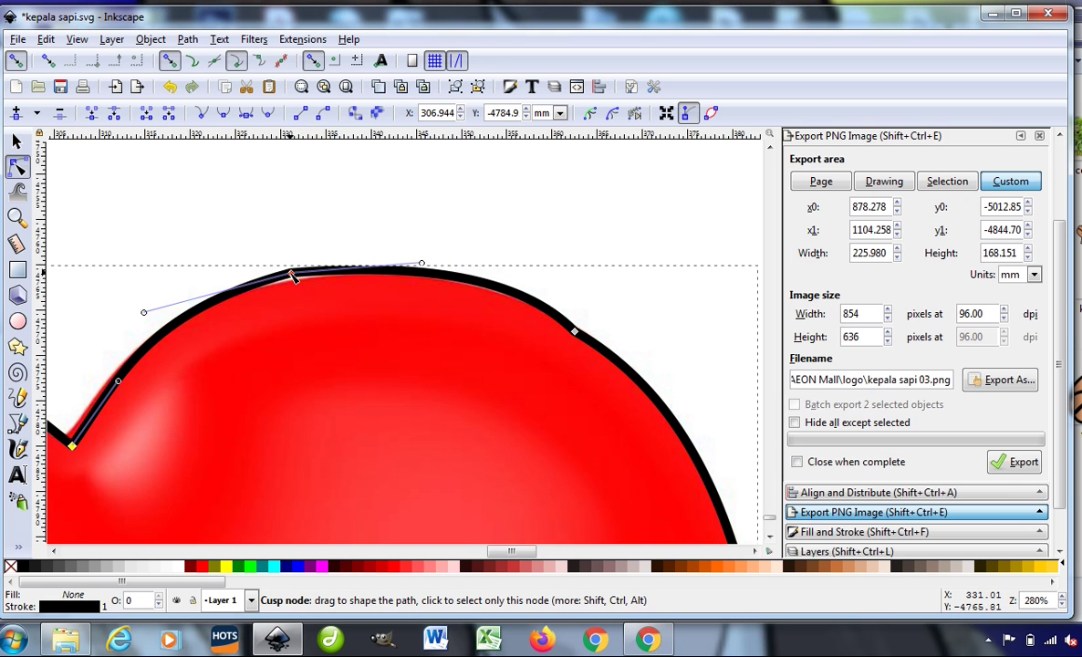
{"action": "left_click_drag", "start_coordinate": [292, 278], "coordinate": [290, 281]}
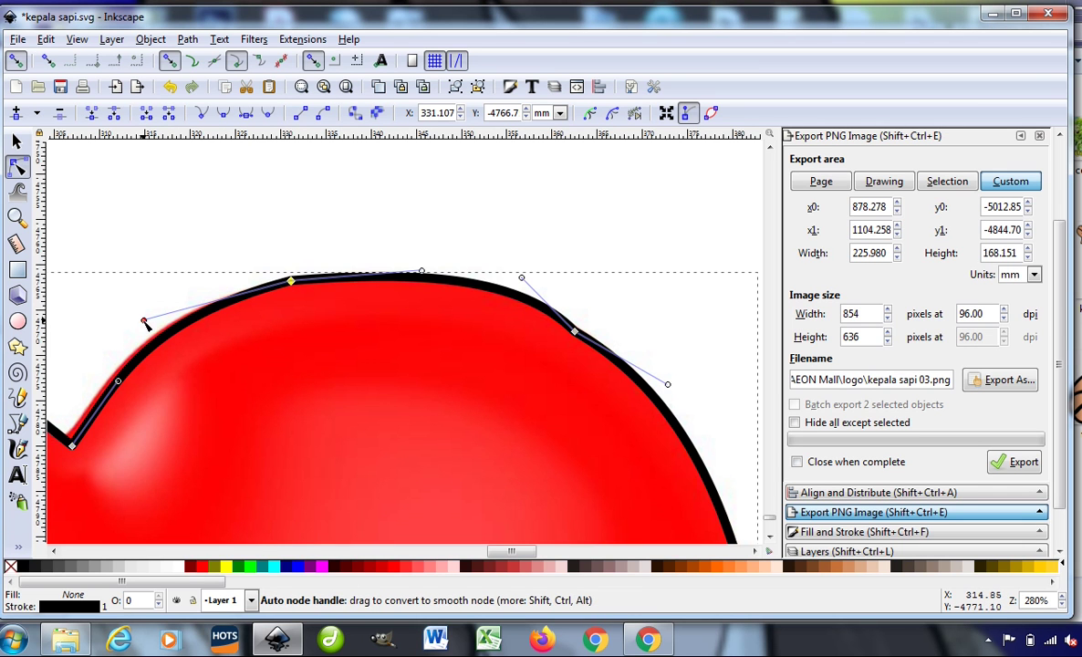
{"action": "left_click_drag", "start_coordinate": [143, 321], "coordinate": [125, 314]}
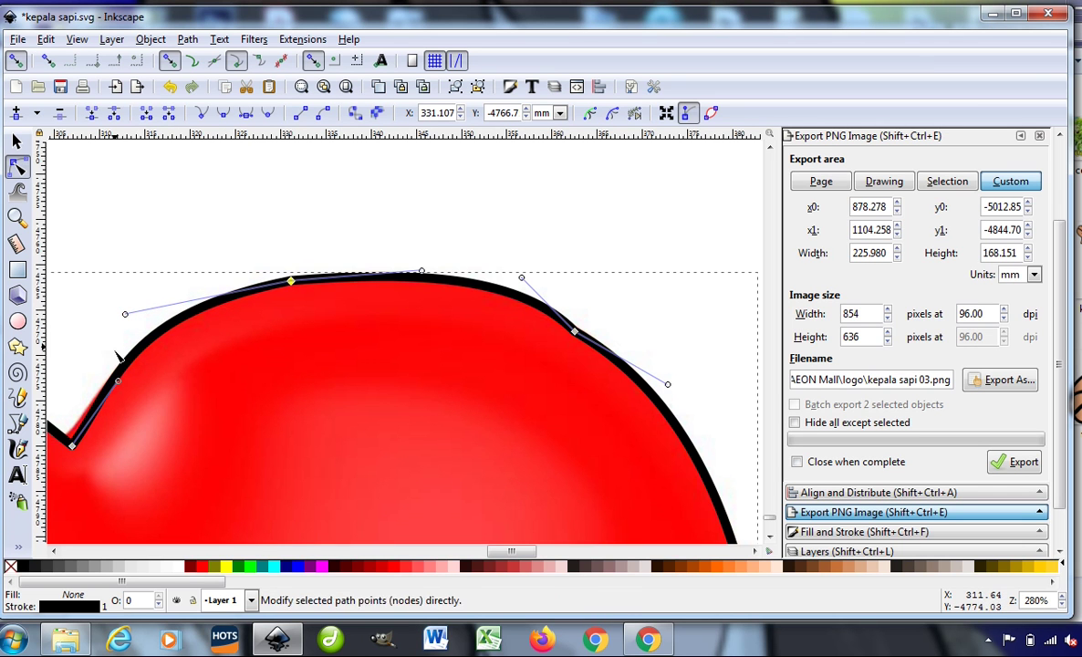
{"action": "left_click_drag", "start_coordinate": [119, 381], "coordinate": [113, 371]}
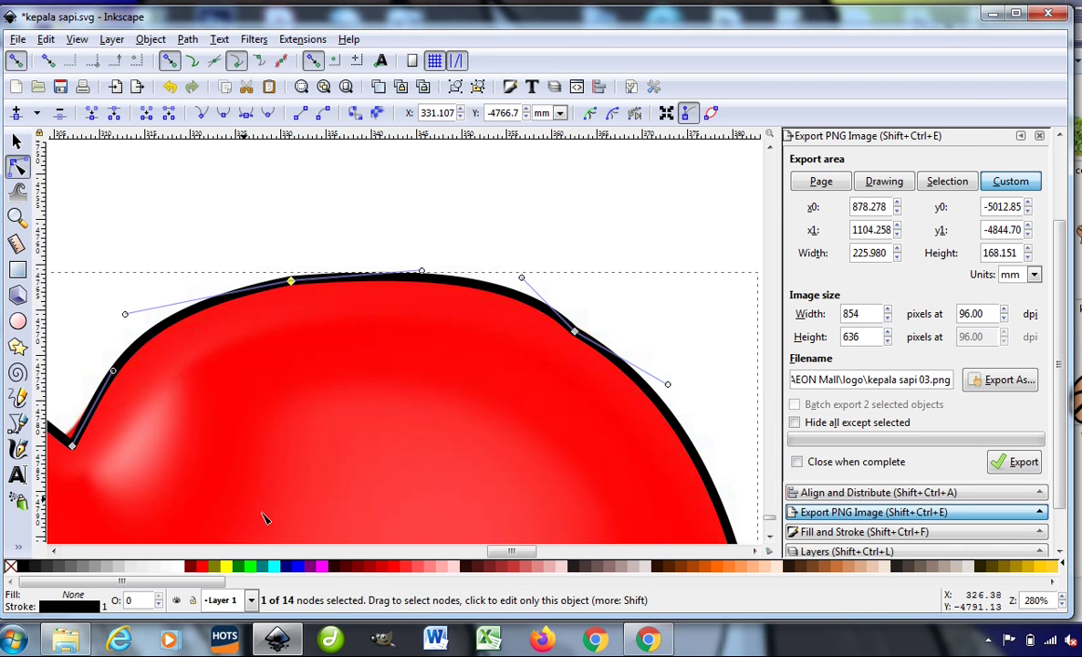
{"action": "left_click_drag", "start_coordinate": [509, 552], "coordinate": [476, 563]}
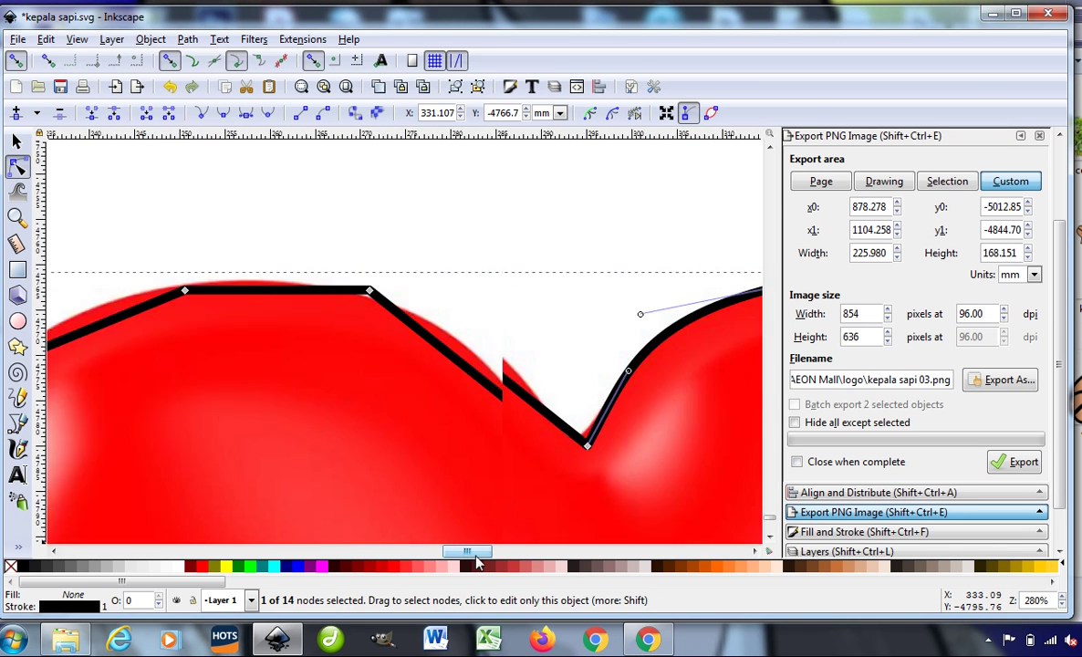
Curve the notch's left and right sides and round its bottom to match the heart
{"action": "scroll", "coordinate": [476, 552], "scroll_direction": "right", "scroll_amount": 5}
{"action": "mouse_move", "coordinate": [340, 448]}
{"action": "left_mouse_down"}
{"action": "mouse_move", "coordinate": [326, 452]}
{"action": "mouse_move", "coordinate": [330, 438]}
{"action": "left_mouse_up"}
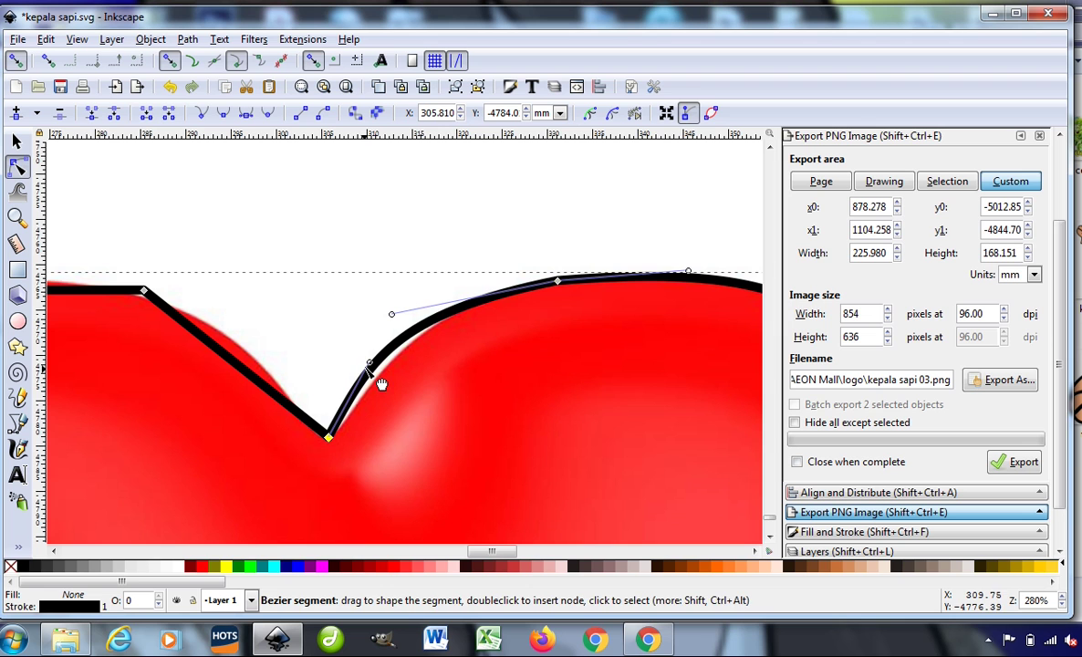
{"action": "left_click_drag", "start_coordinate": [368, 365], "coordinate": [381, 375]}
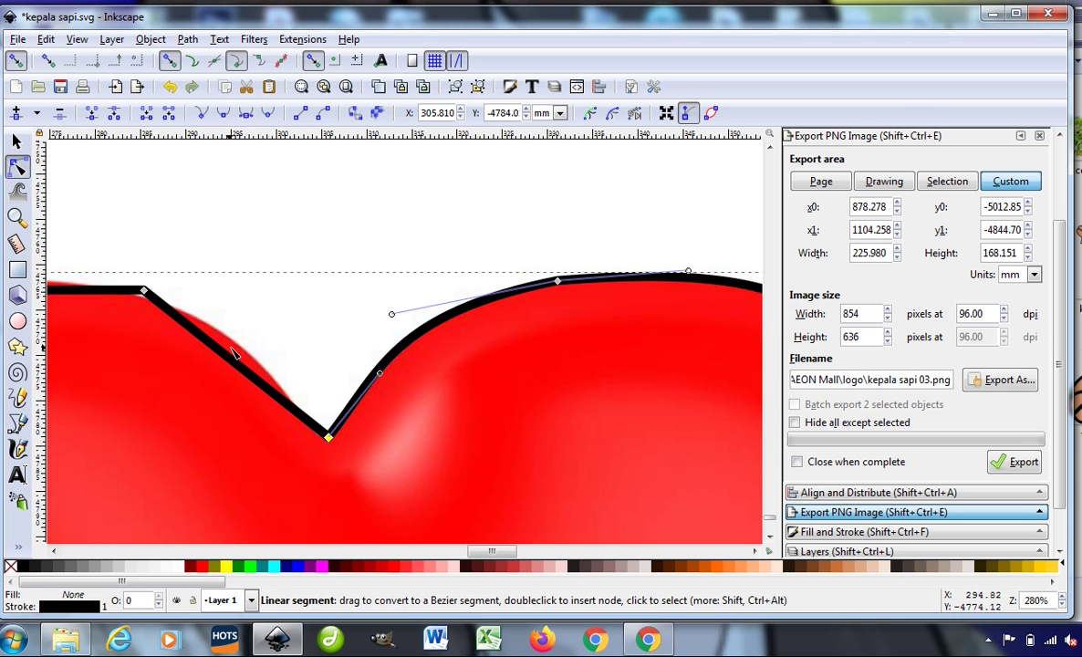
{"action": "mouse_move", "coordinate": [249, 381]}
{"action": "left_mouse_down"}
{"action": "mouse_move", "coordinate": [253, 367]}
{"action": "mouse_move", "coordinate": [311, 434]}
{"action": "left_mouse_up"}
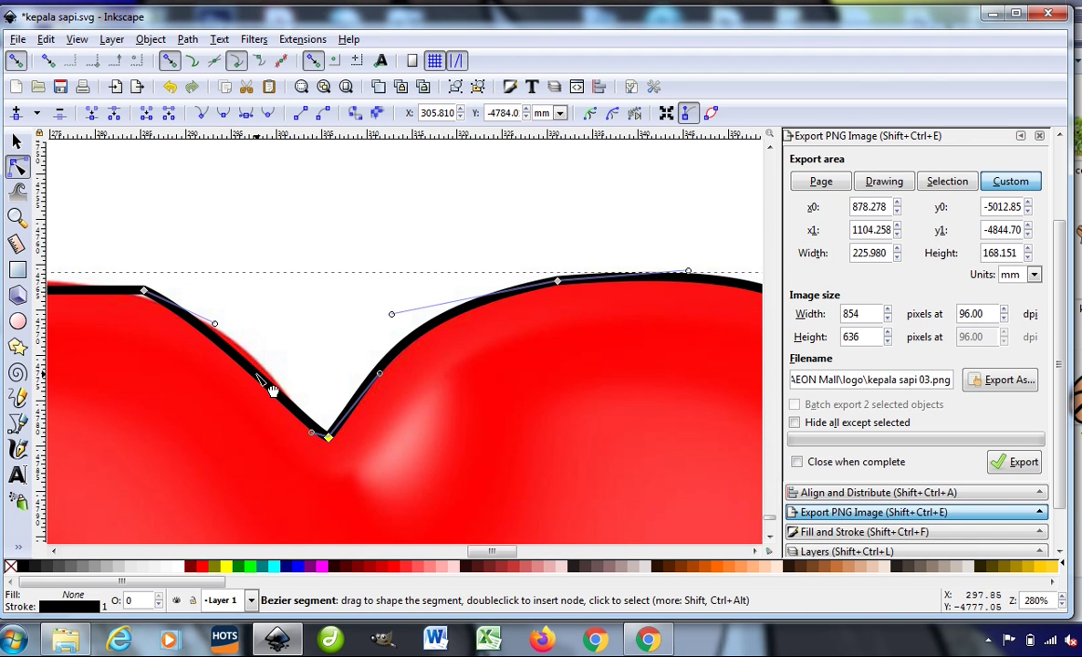
{"action": "mouse_move", "coordinate": [269, 387]}
{"action": "left_mouse_down"}
{"action": "mouse_move", "coordinate": [301, 409]}
{"action": "mouse_move", "coordinate": [306, 435]}
{"action": "left_mouse_up"}
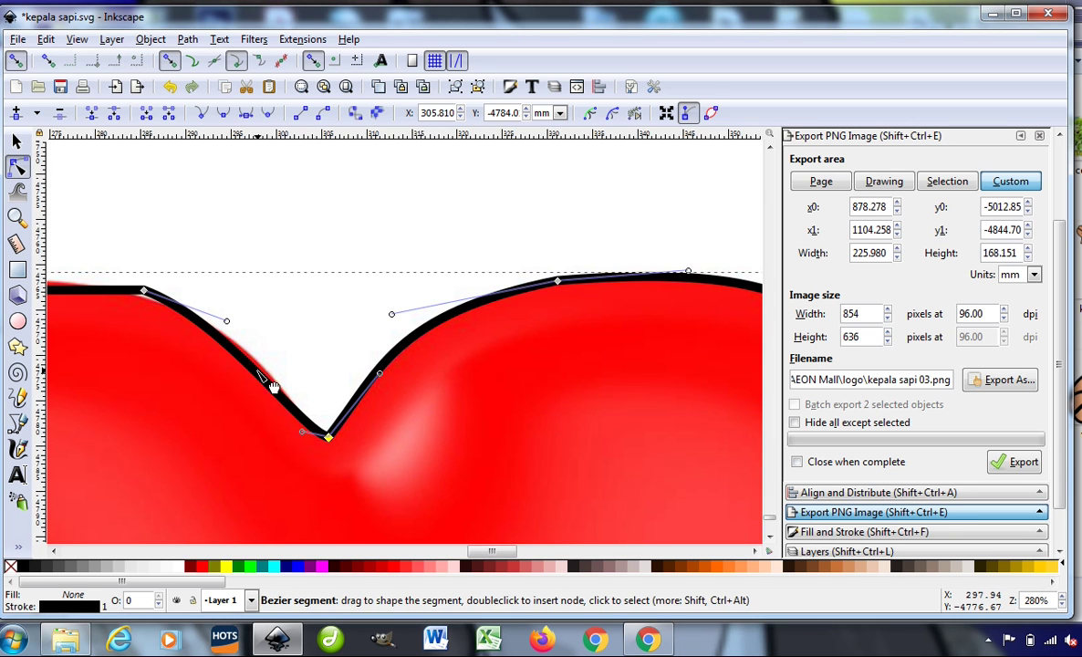
{"action": "left_click_drag", "start_coordinate": [273, 386], "coordinate": [283, 387]}
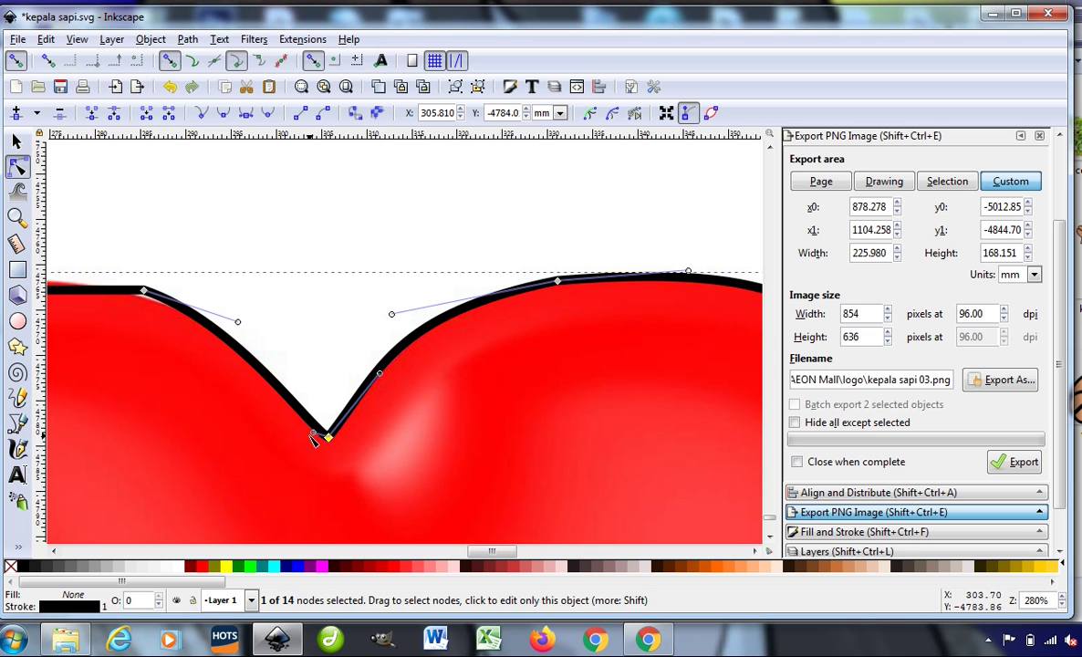
{"action": "left_click_drag", "start_coordinate": [313, 434], "coordinate": [294, 427]}
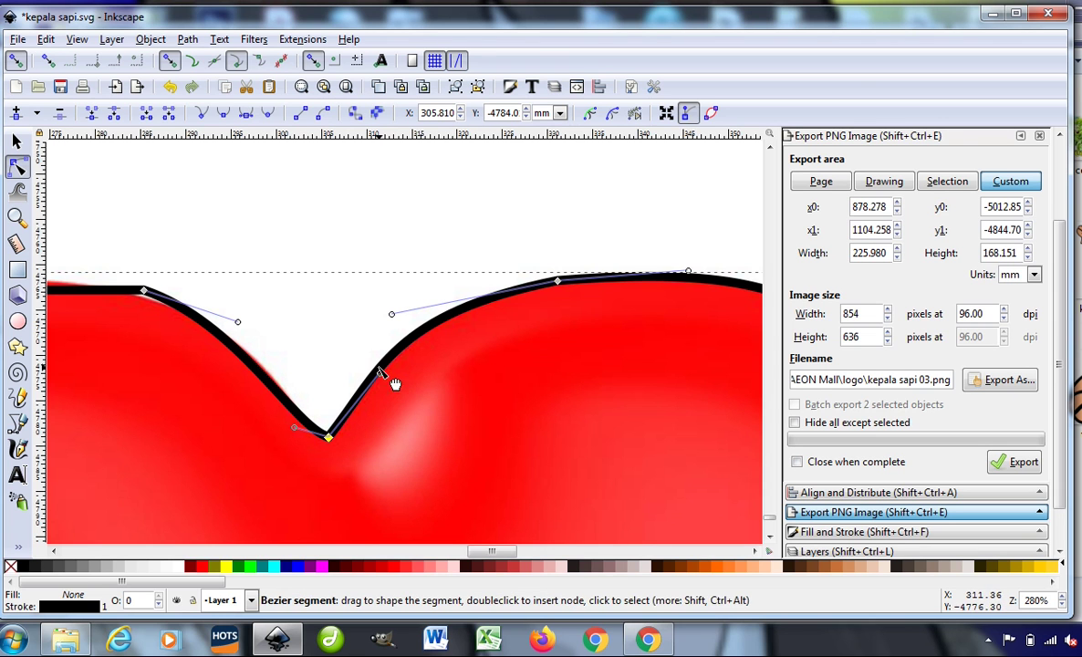
{"action": "left_click_drag", "start_coordinate": [380, 372], "coordinate": [363, 417]}
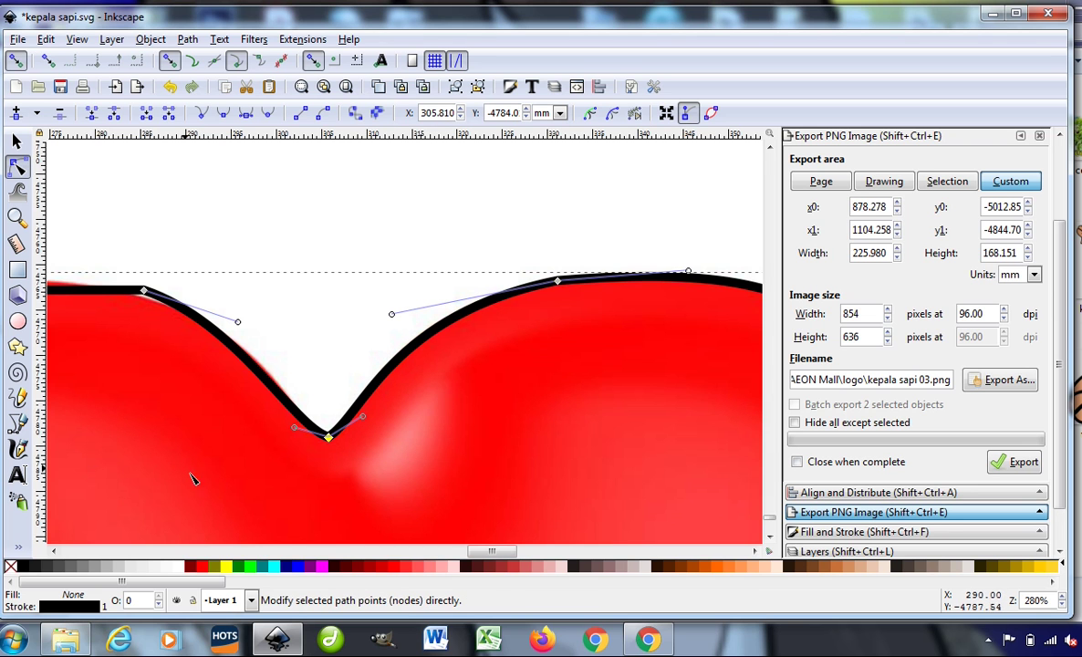
{"action": "mouse_move", "coordinate": [476, 553]}
{"action": "left_mouse_down"}
{"action": "mouse_move", "coordinate": [429, 557]}
{"action": "mouse_move", "coordinate": [461, 534]}
{"action": "left_mouse_up"}
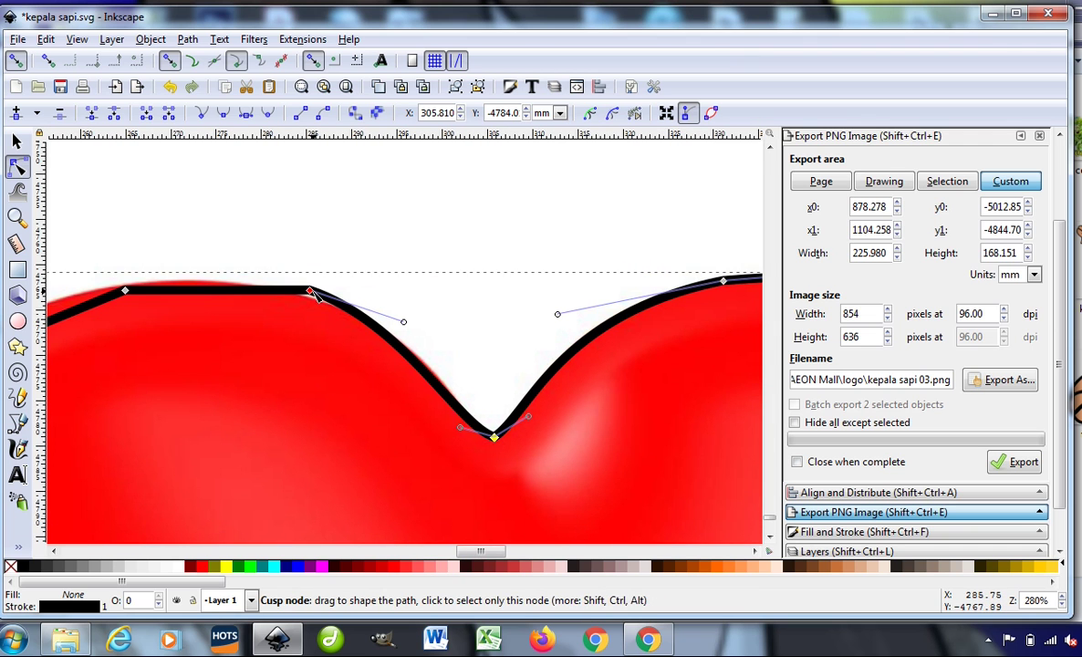
Move the left lobe's corner node and arc its flat top segment along the heart's edge
{"action": "left_click_drag", "start_coordinate": [311, 294], "coordinate": [306, 299]}
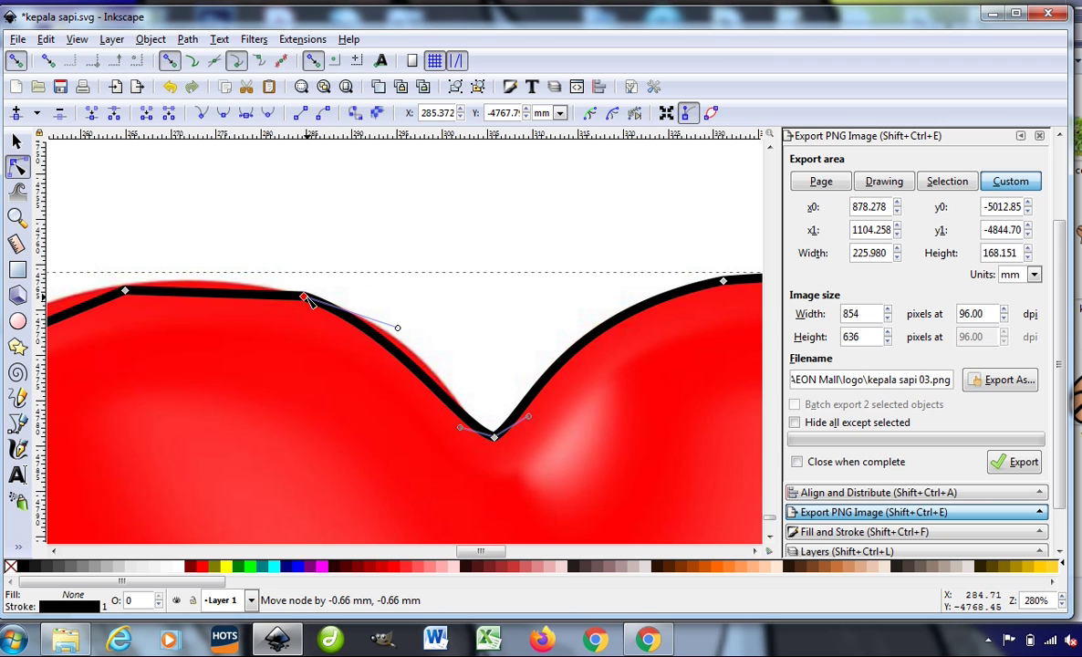
{"action": "left_click_drag", "start_coordinate": [398, 327], "coordinate": [416, 321]}
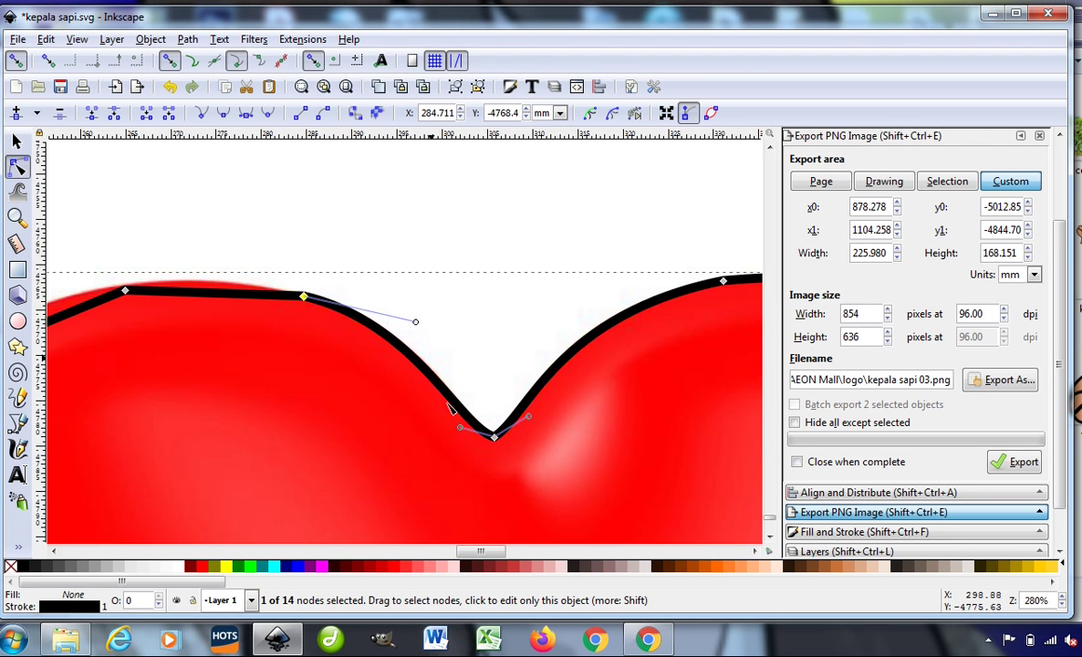
{"action": "left_click_drag", "start_coordinate": [211, 297], "coordinate": [213, 276]}
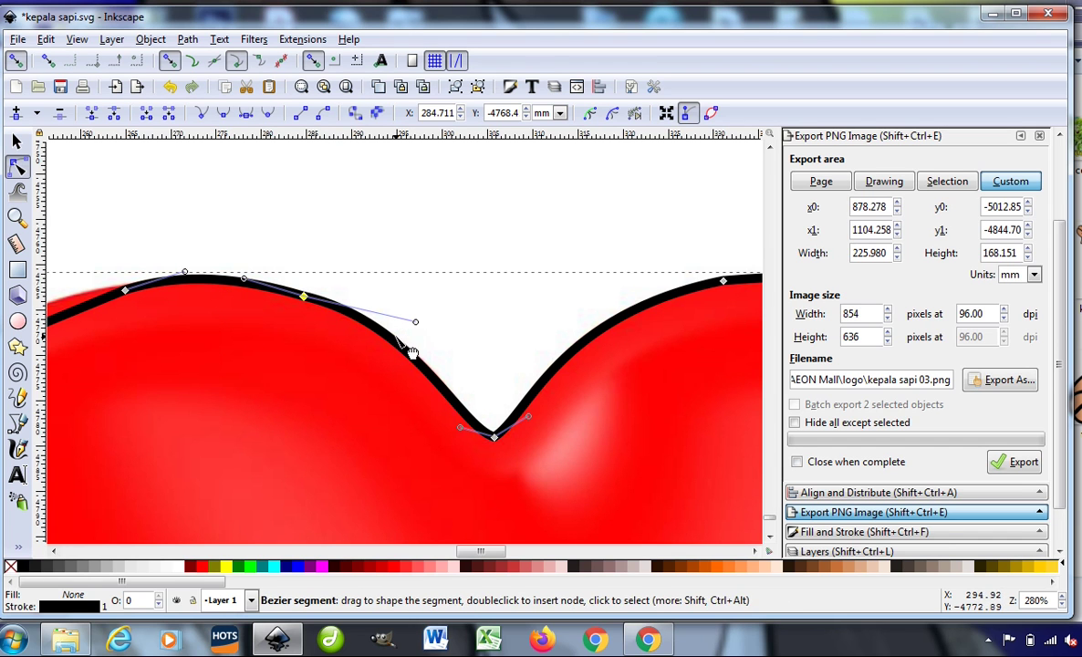
{"action": "left_click_drag", "start_coordinate": [416, 324], "coordinate": [411, 324]}
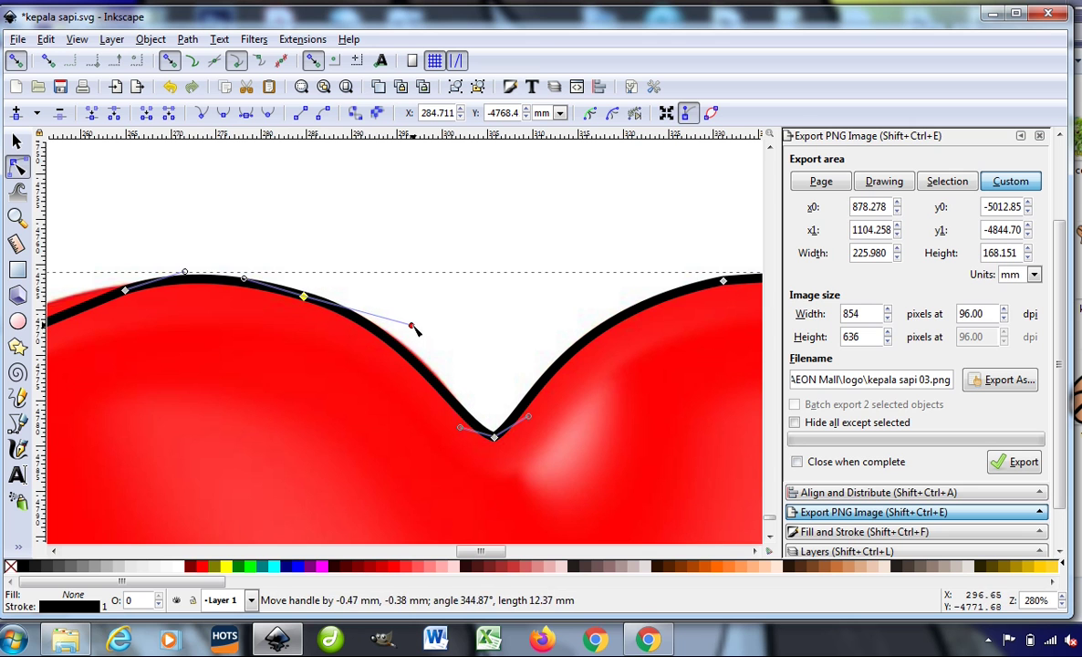
{"action": "scroll", "coordinate": [446, 516], "scroll_direction": "left", "scroll_amount": 3}
{"action": "scroll", "coordinate": [446, 516], "scroll_direction": "left", "scroll_amount": 8}
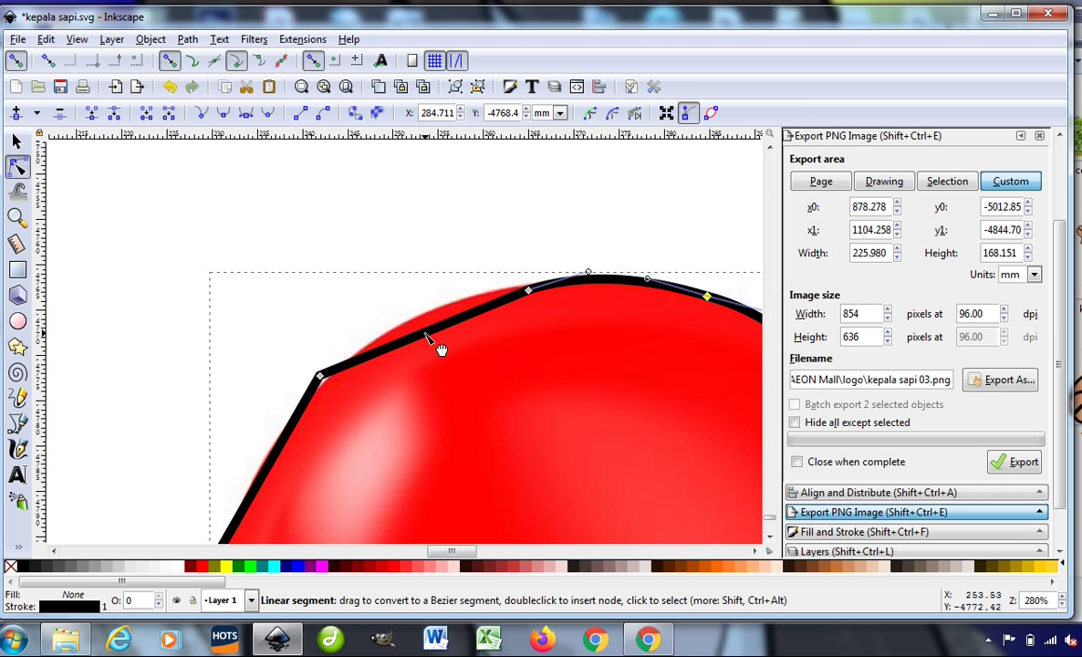
Bend the left lobe's upper-left edge into a curve and smooth it near the peak
{"action": "left_click_drag", "start_coordinate": [416, 334], "coordinate": [424, 320]}
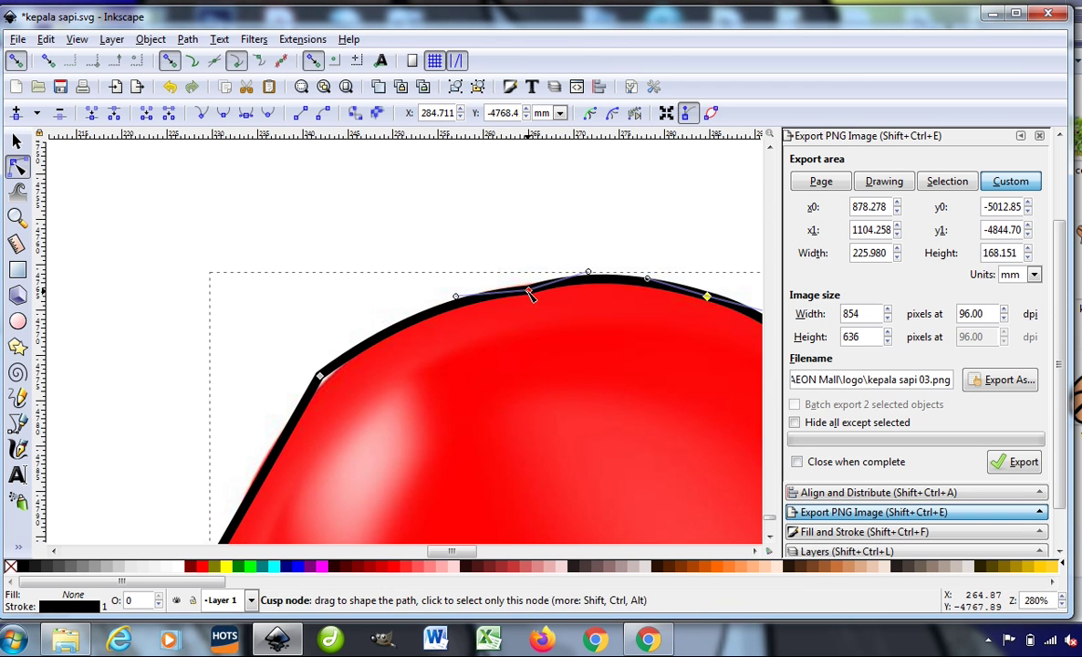
{"action": "left_click_drag", "start_coordinate": [529, 291], "coordinate": [524, 289]}
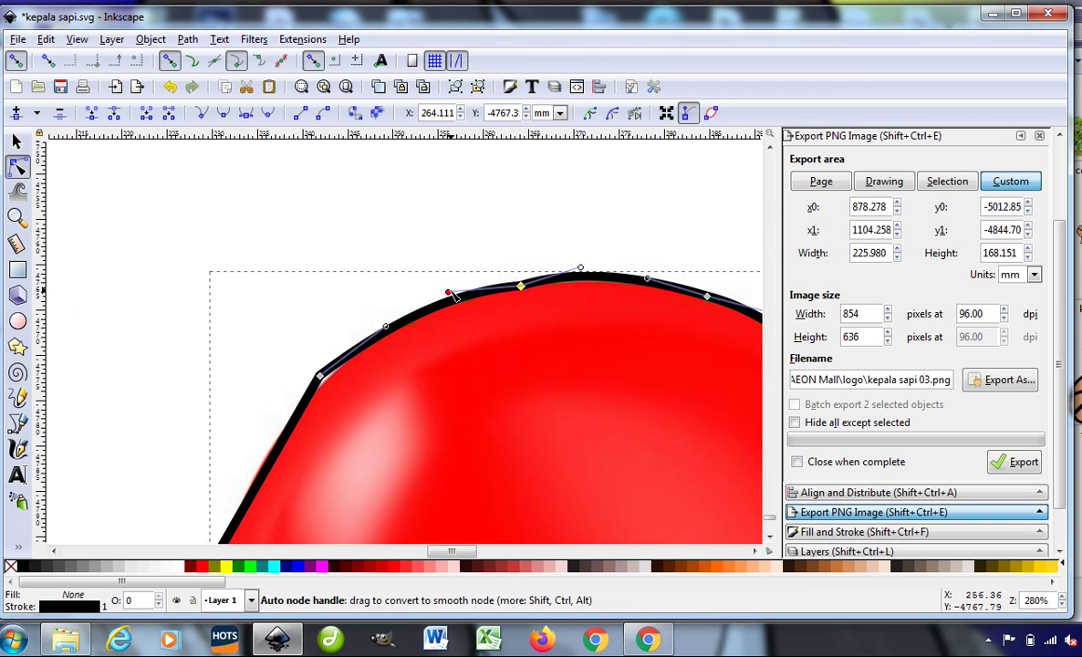
{"action": "left_click_drag", "start_coordinate": [453, 299], "coordinate": [452, 302]}
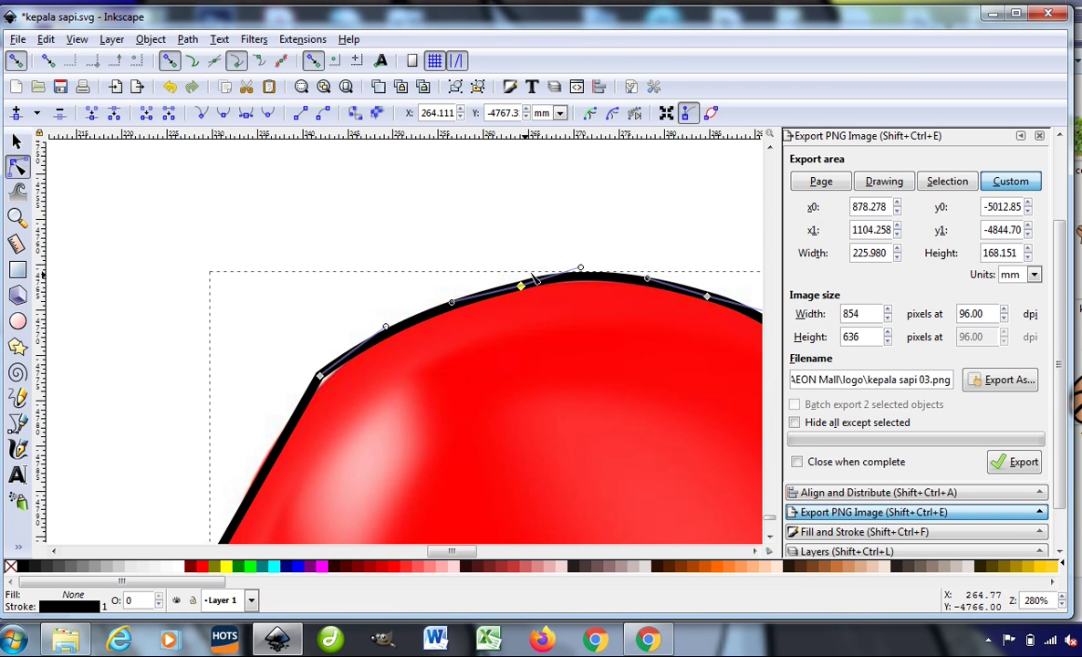
{"action": "left_click_drag", "start_coordinate": [582, 270], "coordinate": [590, 276]}
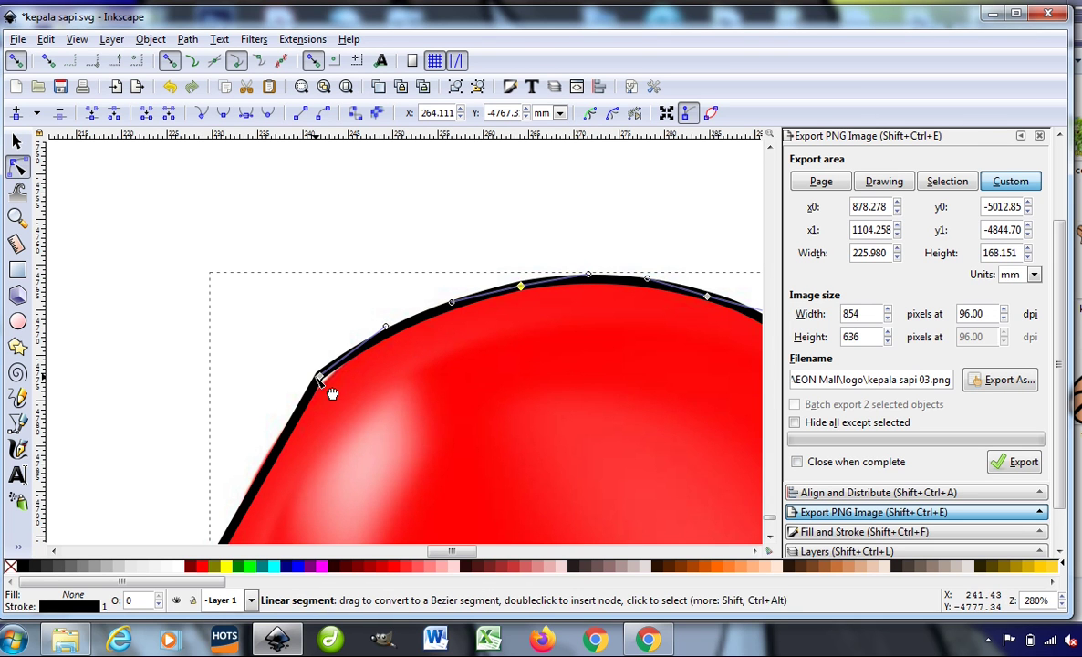
Curve the segment running down from the left lobe and move its nodes onto the heart's edge
{"action": "left_click_drag", "start_coordinate": [321, 375], "coordinate": [330, 377]}
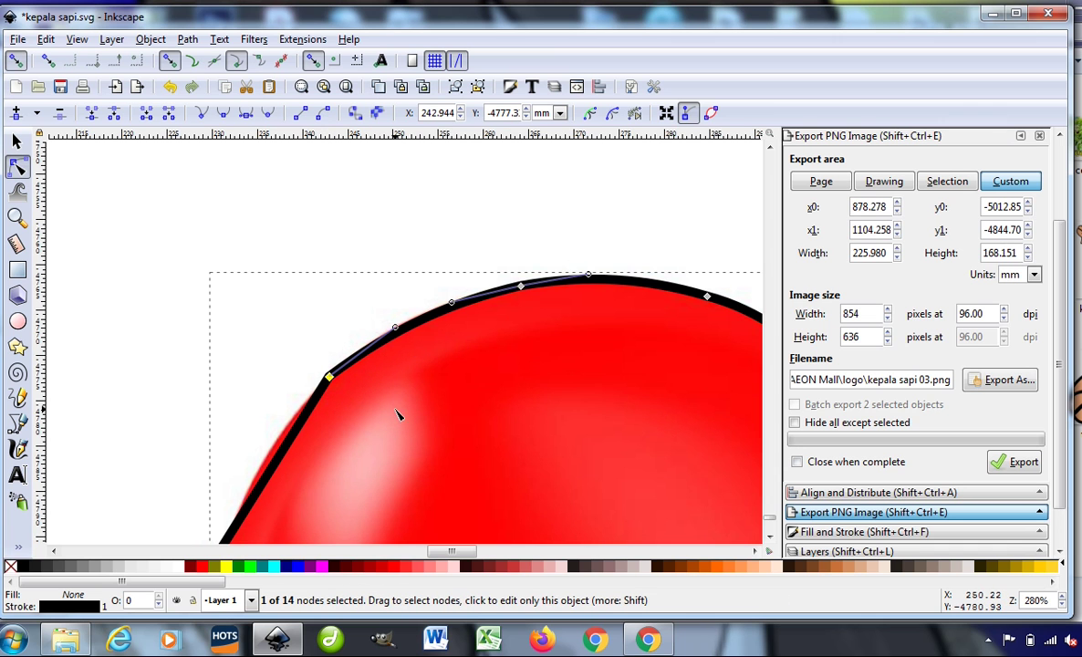
{"action": "scroll", "coordinate": [398, 415], "scroll_direction": "down", "scroll_amount": 3}
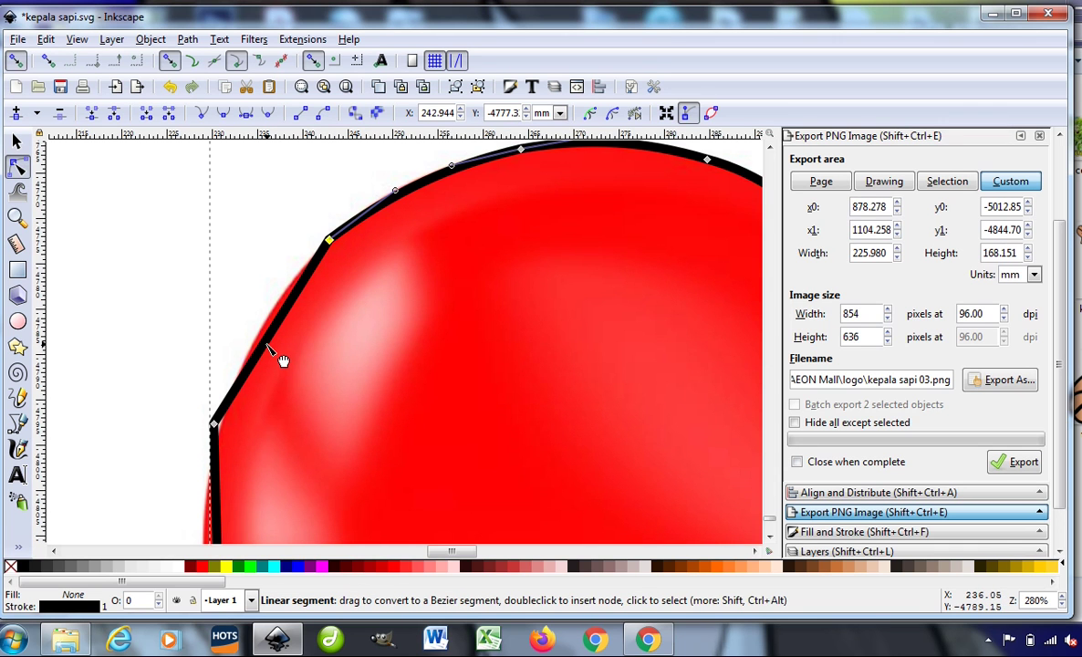
{"action": "left_click_drag", "start_coordinate": [282, 360], "coordinate": [275, 342]}
{"action": "left_click_drag", "start_coordinate": [286, 299], "coordinate": [275, 296]}
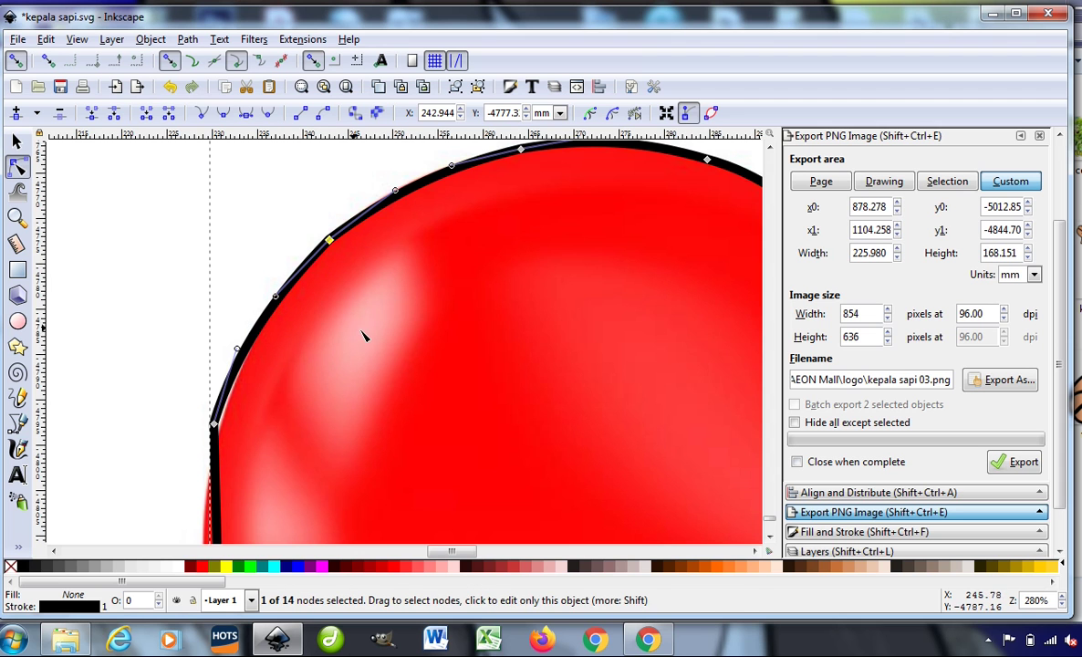
{"action": "scroll", "coordinate": [363, 336], "scroll_direction": "down", "scroll_amount": 3}
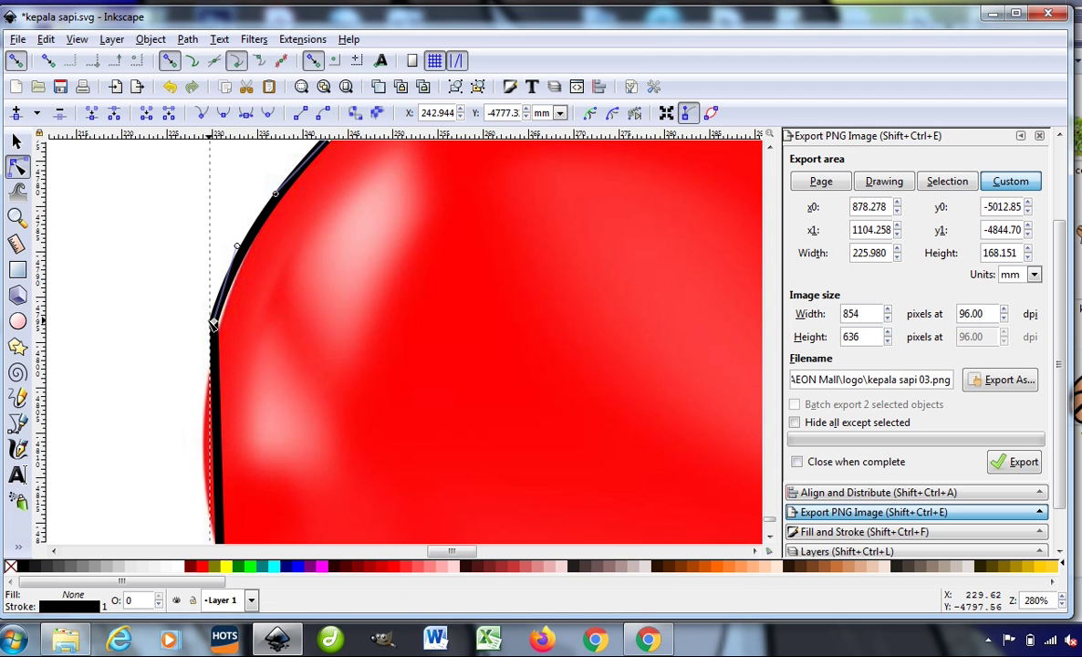
{"action": "left_click_drag", "start_coordinate": [211, 320], "coordinate": [219, 326]}
Bend the outline's left segment outward so it hugs the heart's left side
{"action": "scroll", "coordinate": [418, 321], "scroll_direction": "down", "scroll_amount": 3}
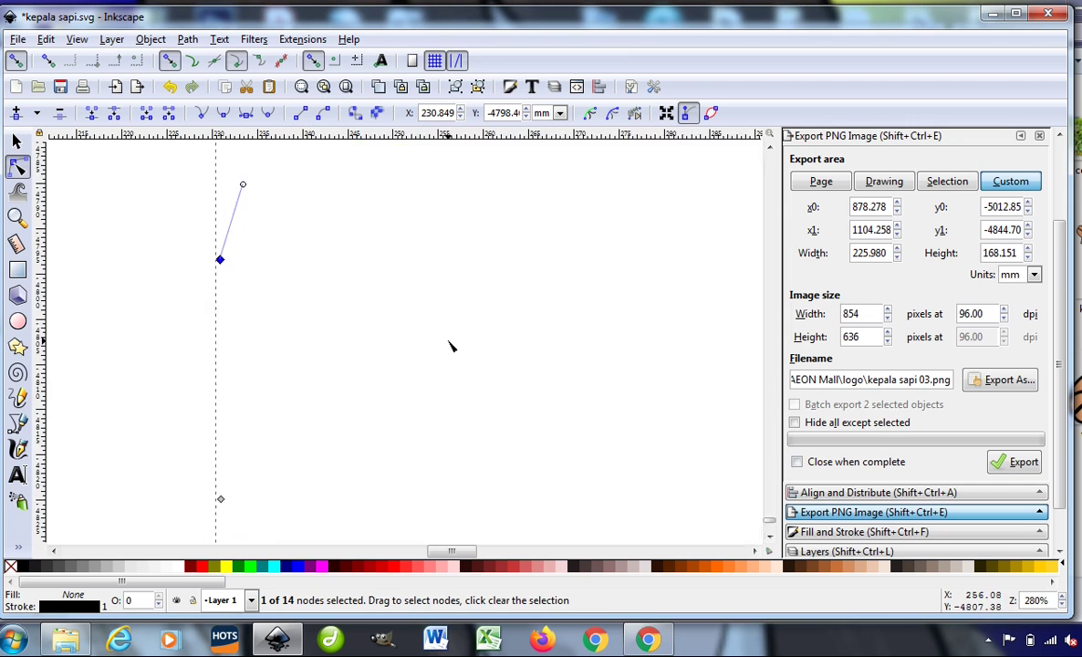
{"action": "left_click_drag", "start_coordinate": [235, 372], "coordinate": [224, 374]}
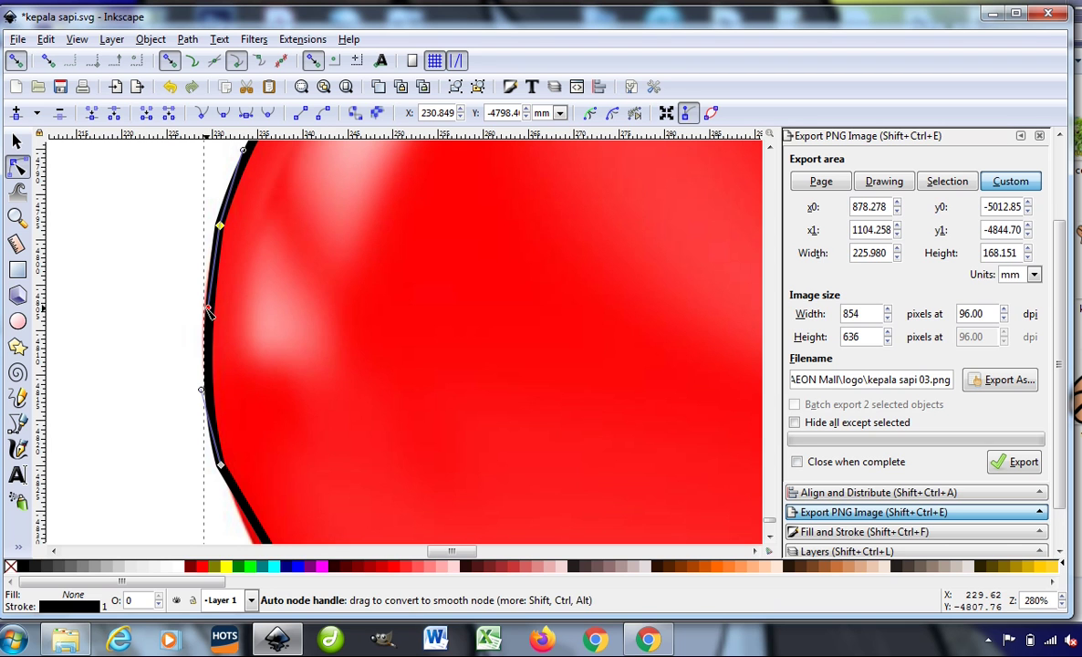
{"action": "left_click_drag", "start_coordinate": [209, 311], "coordinate": [206, 292]}
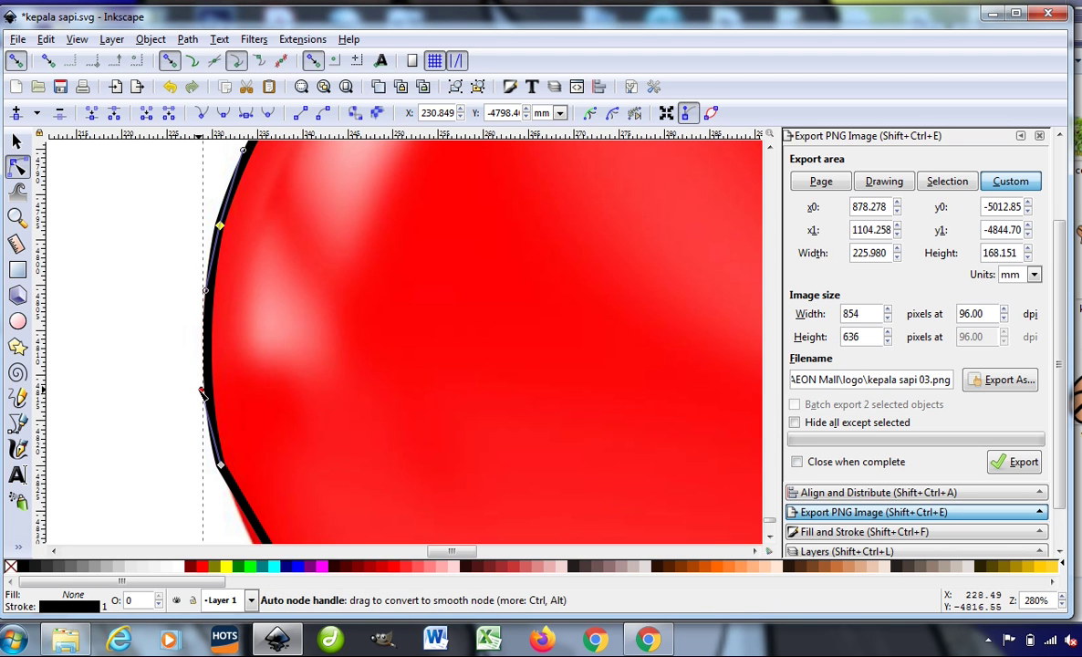
{"action": "left_click_drag", "start_coordinate": [202, 394], "coordinate": [208, 393]}
{"action": "scroll", "coordinate": [378, 364], "scroll_direction": "down", "scroll_amount": 3}
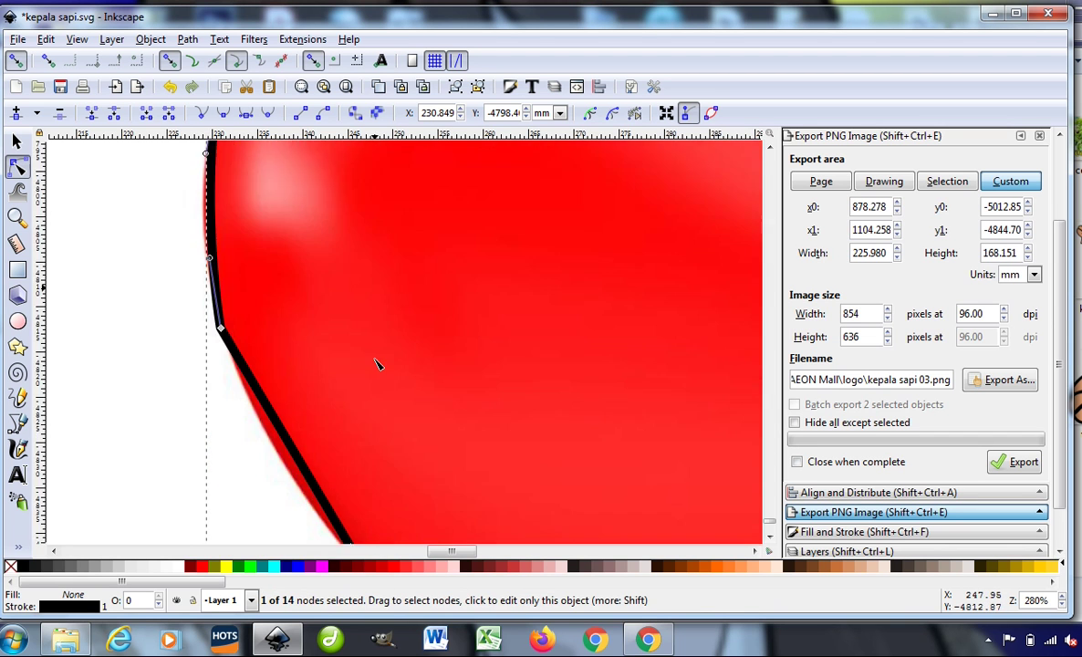
{"action": "scroll", "coordinate": [378, 364], "scroll_direction": "down", "scroll_amount": 3}
Curve the lower-left segment, move the cusp node onto the edge, and adjust its handles
{"action": "mouse_move", "coordinate": [302, 318]}
{"action": "left_mouse_down"}
{"action": "mouse_move", "coordinate": [291, 325]}
{"action": "mouse_move", "coordinate": [394, 300]}
{"action": "left_mouse_up"}
{"action": "scroll", "coordinate": [394, 299], "scroll_direction": "down", "scroll_amount": 1}
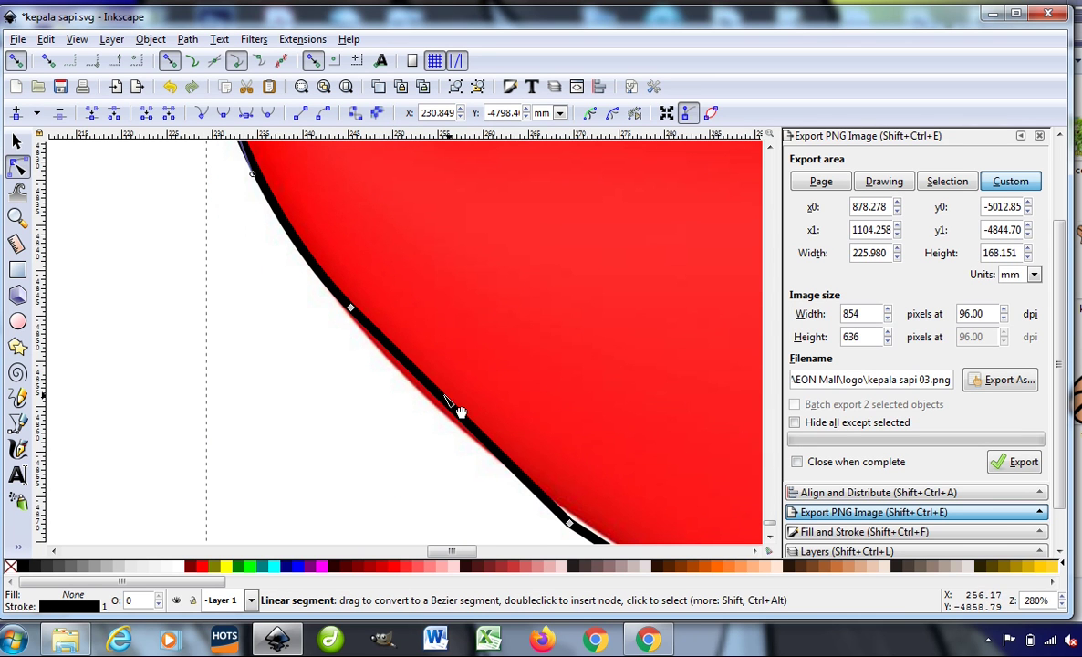
{"action": "left_click_drag", "start_coordinate": [449, 416], "coordinate": [448, 423]}
{"action": "left_click", "coordinate": [351, 309]}
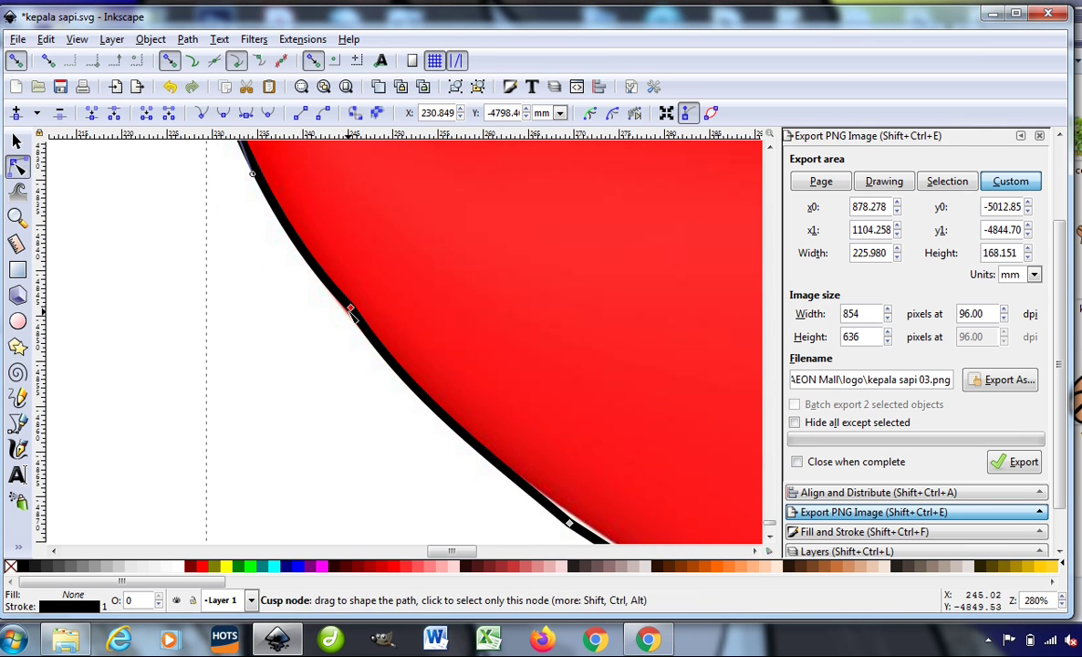
{"action": "left_click_drag", "start_coordinate": [352, 311], "coordinate": [346, 317]}
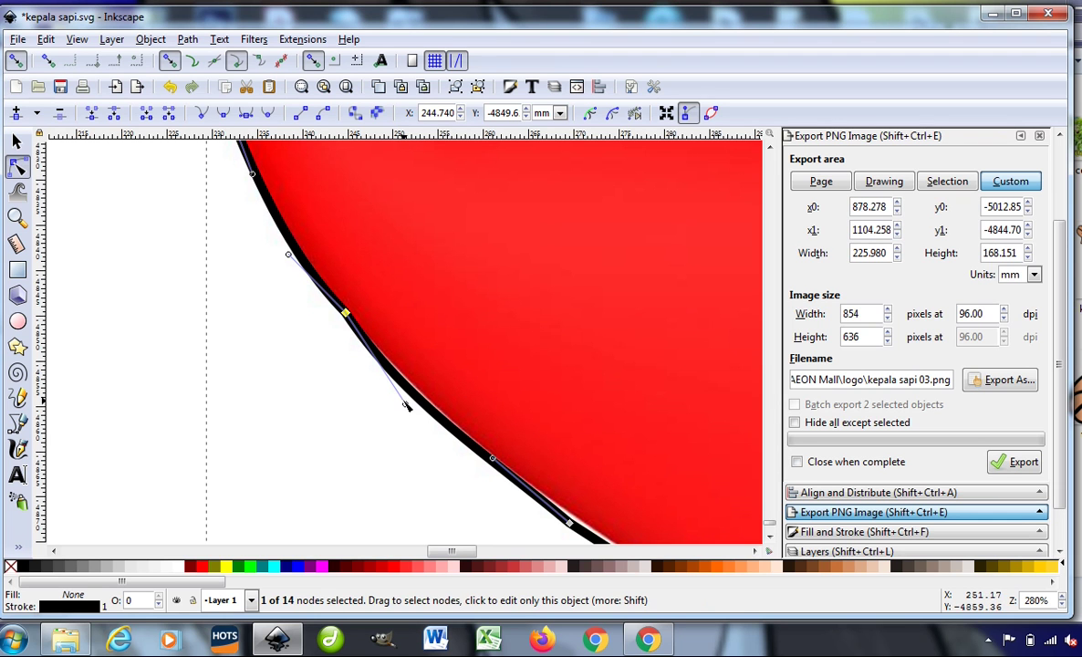
{"action": "left_click_drag", "start_coordinate": [412, 408], "coordinate": [423, 406]}
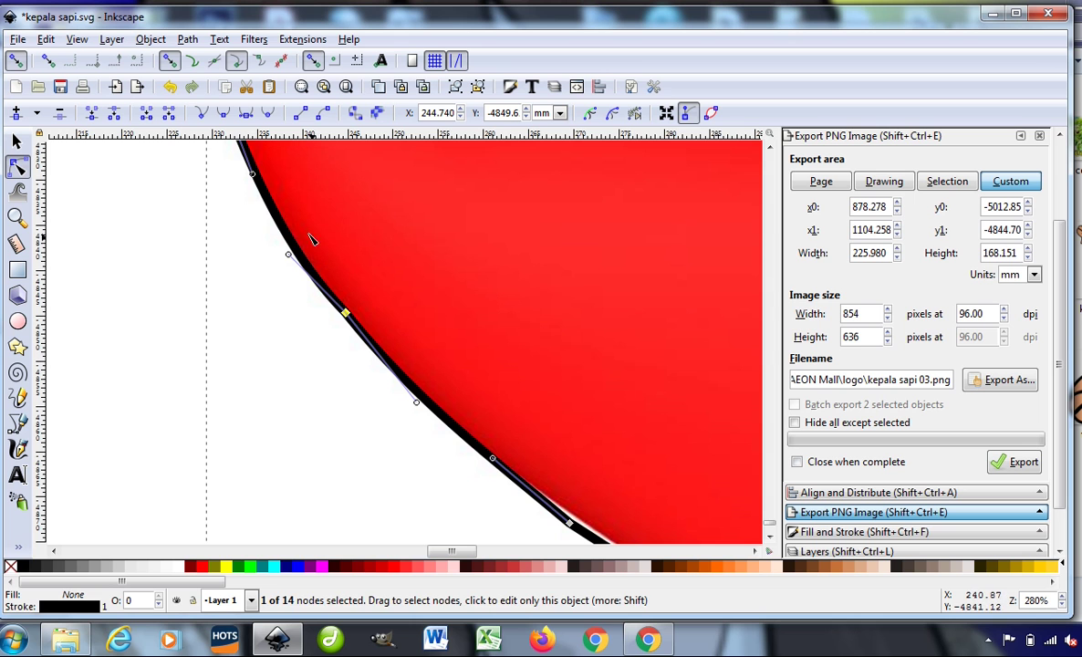
{"action": "left_click_drag", "start_coordinate": [288, 256], "coordinate": [290, 245]}
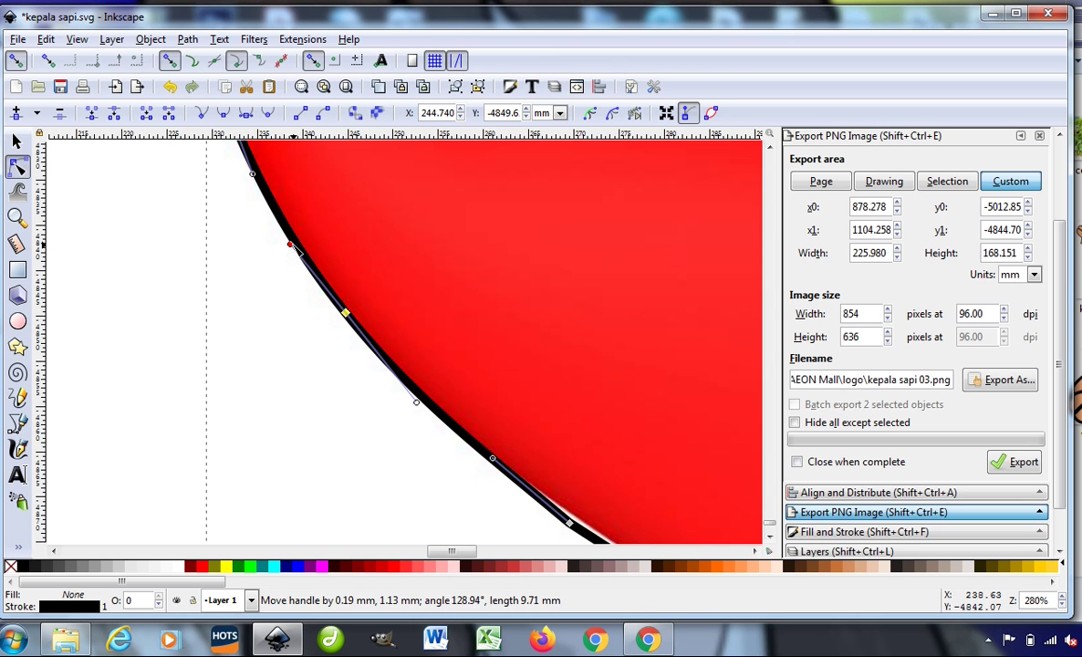
{"action": "scroll", "coordinate": [402, 319], "scroll_direction": "down", "scroll_amount": 2}
{"action": "scroll", "coordinate": [402, 320], "scroll_direction": "down", "scroll_amount": 1}
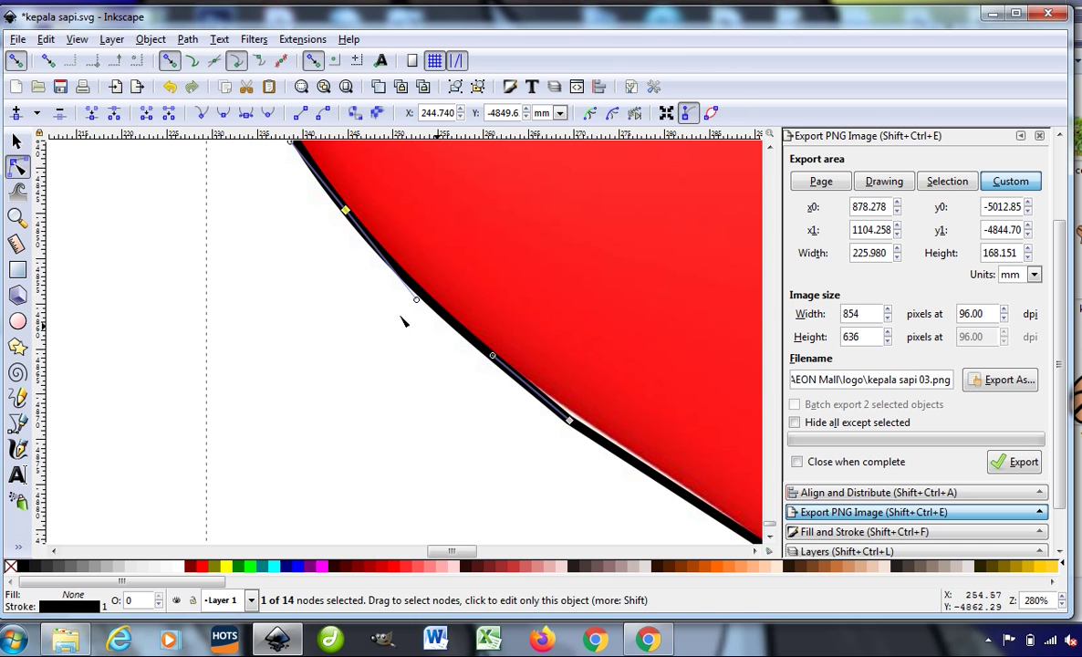
{"action": "scroll", "coordinate": [482, 272], "scroll_direction": "down", "scroll_amount": 3}
{"action": "scroll", "coordinate": [482, 272], "scroll_direction": "up", "scroll_amount": 1}
{"action": "scroll", "coordinate": [478, 271], "scroll_direction": "down", "scroll_amount": 2}
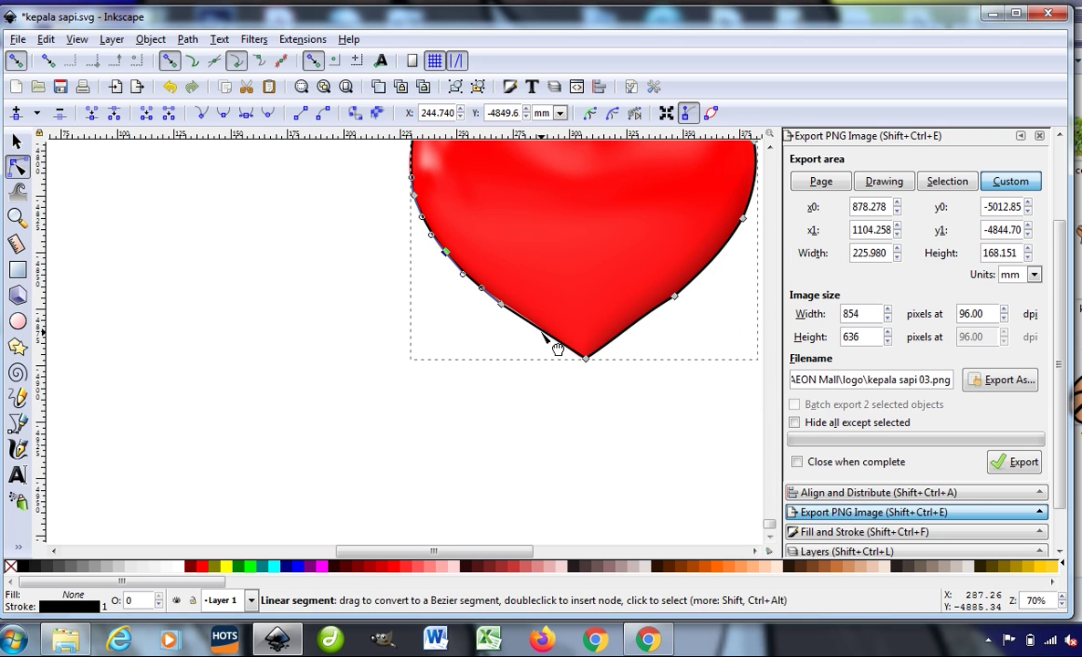
Smooth the final lower-left stretch near the bottom tip and clear the selection
{"action": "left_click_drag", "start_coordinate": [502, 309], "coordinate": [522, 315]}
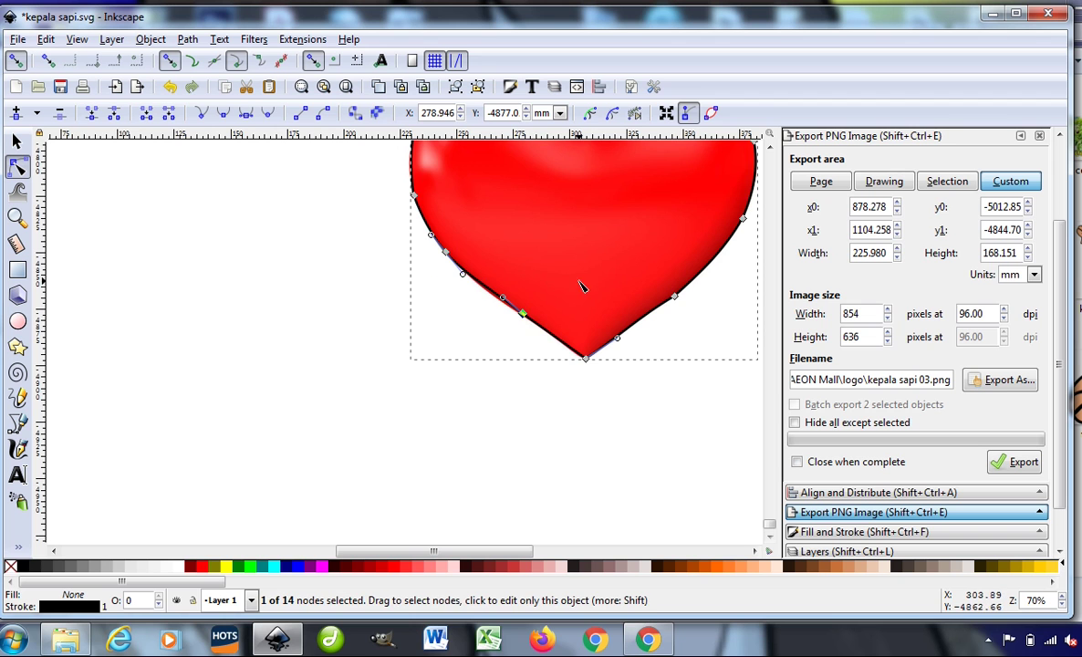
{"action": "scroll", "coordinate": [598, 294], "scroll_direction": "down", "scroll_amount": 3}
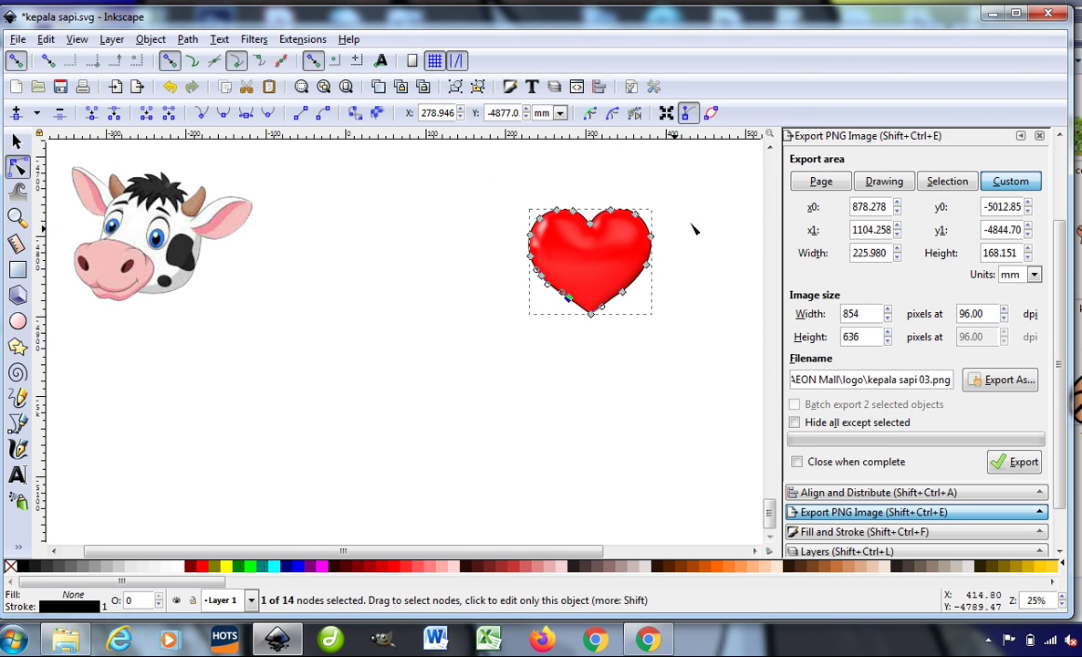
{"action": "left_click", "coordinate": [16, 142]}
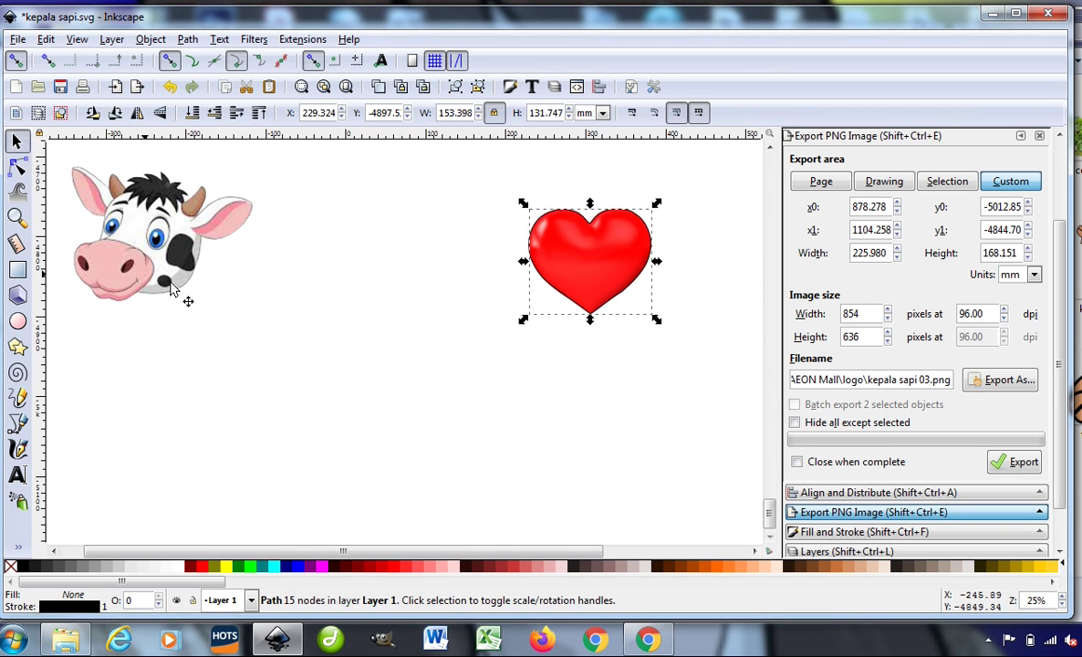
{"action": "left_click", "coordinate": [369, 309]}
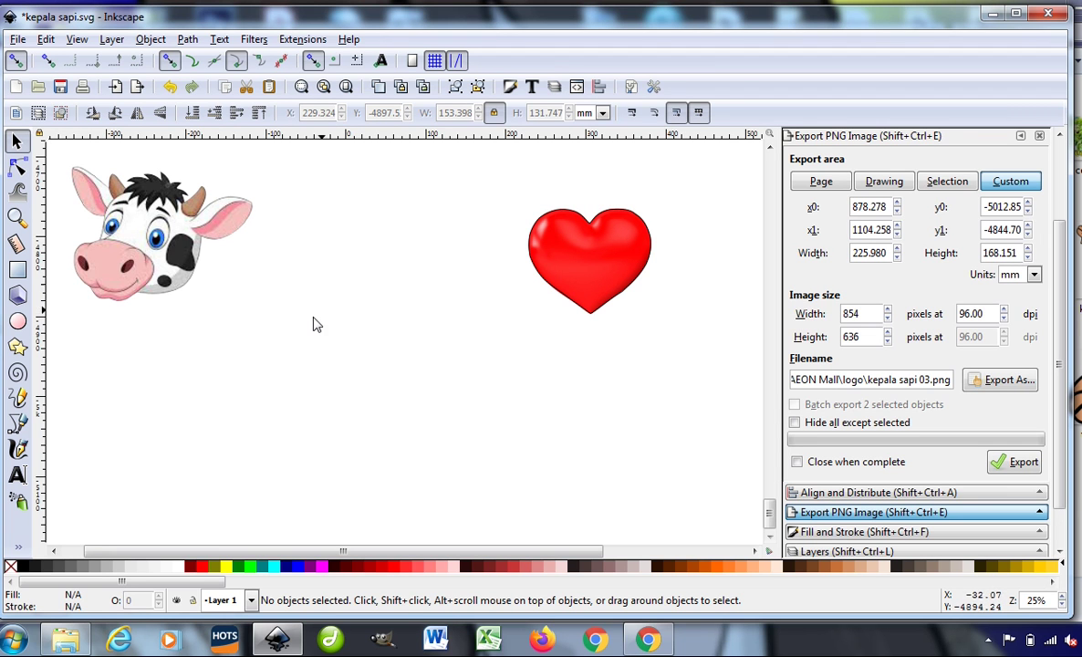
{"action": "left_click", "coordinate": [16, 270]}
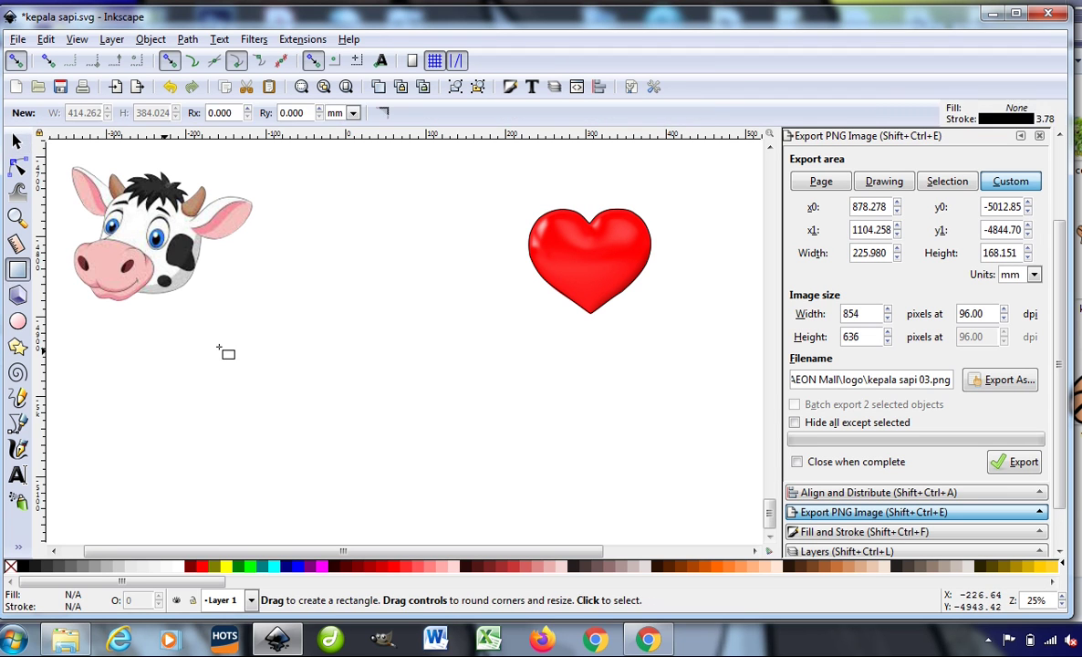
Draw a rectangle of about 347 × 288 mm beside the heart and fill it solid blue
{"action": "left_click_drag", "start_coordinate": [233, 268], "coordinate": [510, 497]}
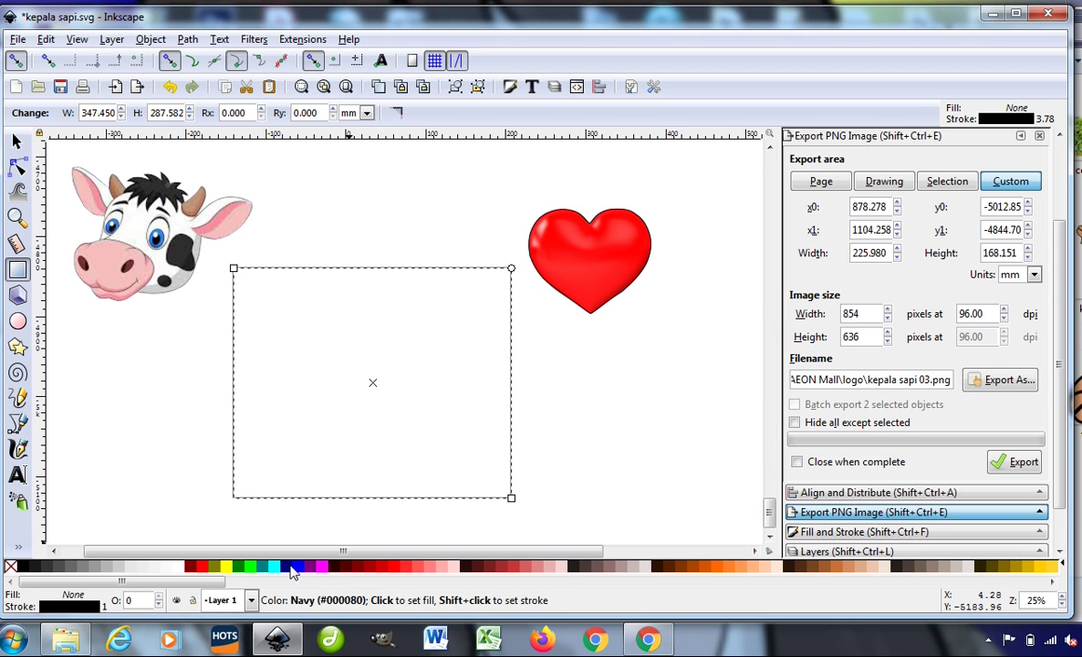
{"action": "left_click", "coordinate": [298, 566]}
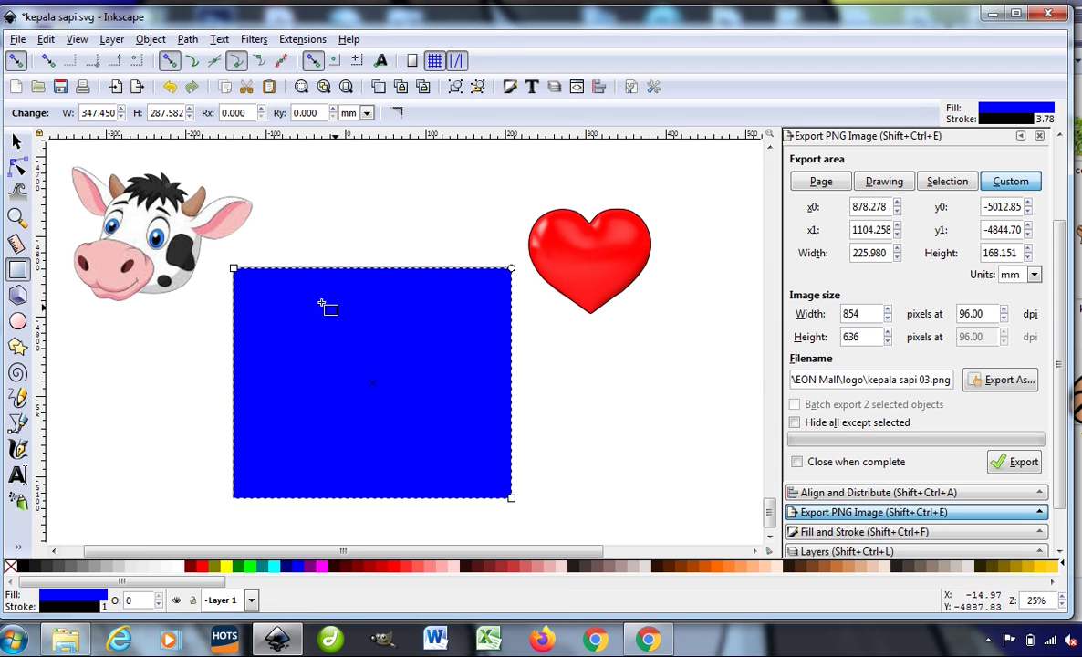
{"action": "left_click", "coordinate": [17, 141]}
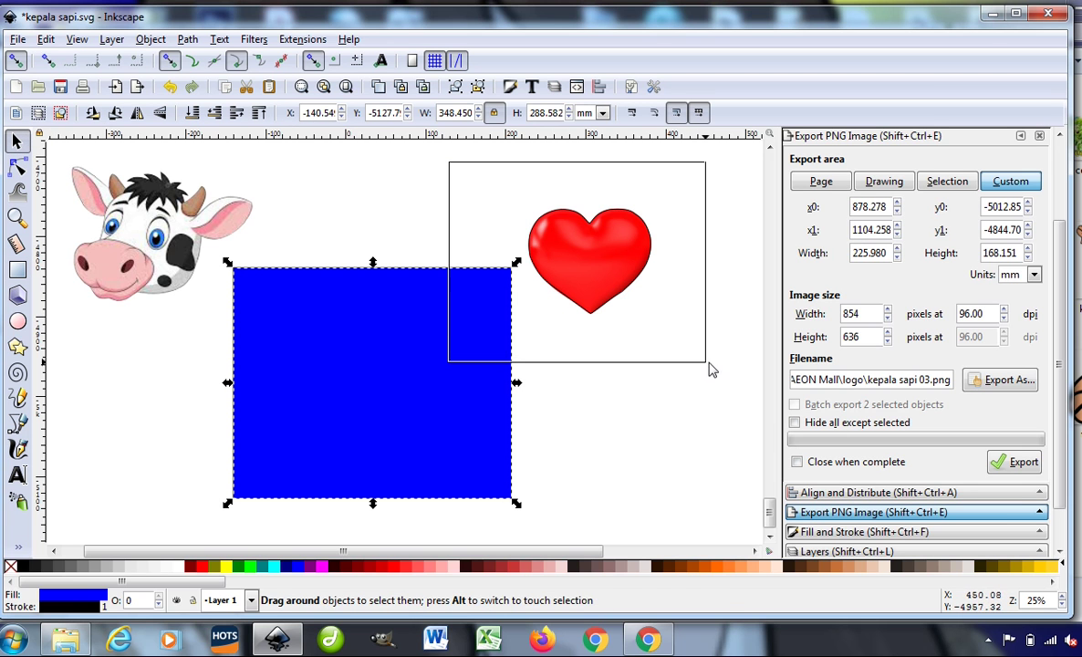
Clip the heart image to its traced outline path with Object > Clip > Set
{"action": "left_click_drag", "start_coordinate": [415, 149], "coordinate": [669, 356]}
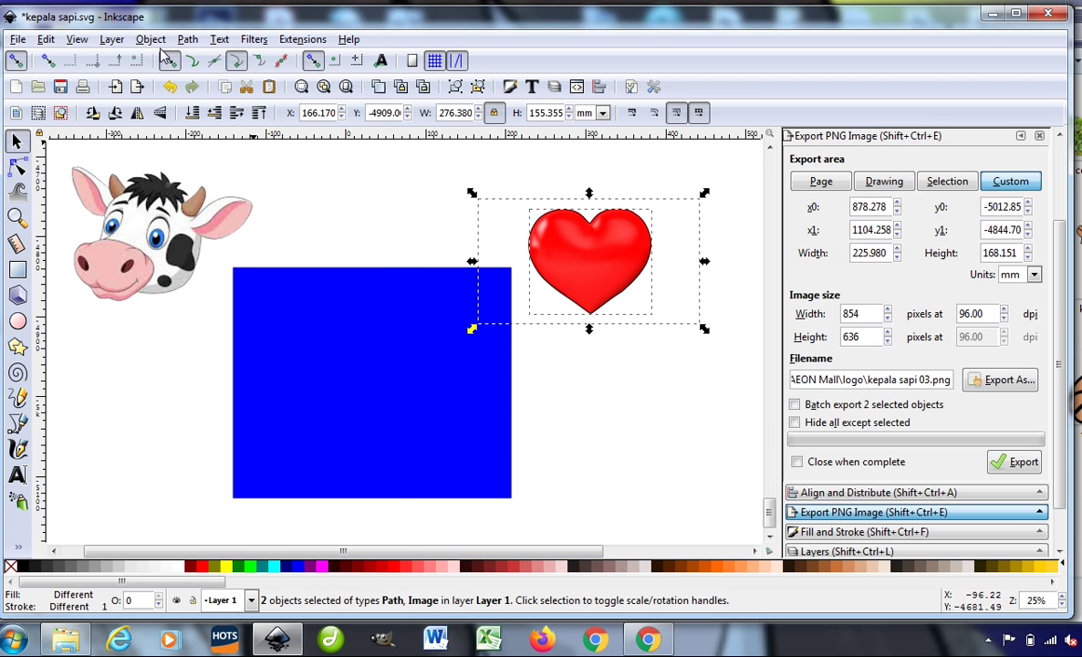
{"action": "left_click", "coordinate": [150, 39]}
{"action": "mouse_move", "coordinate": [162, 223]}
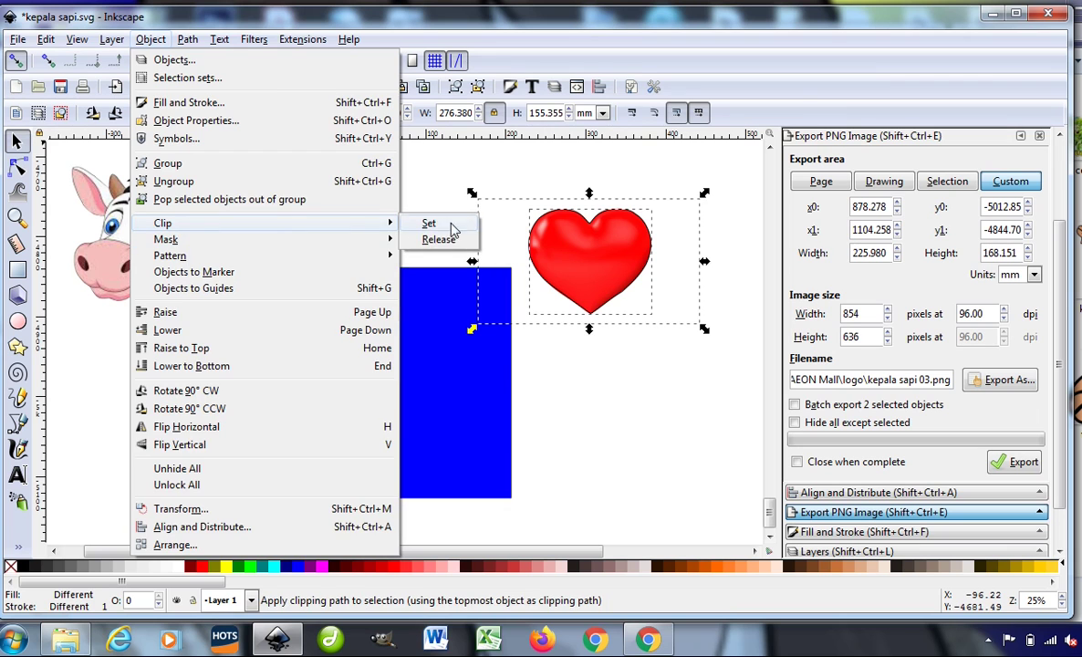
{"action": "left_click", "coordinate": [429, 223]}
Move the clipped heart onto the blue rectangle and raise it to the top
{"action": "mouse_move", "coordinate": [593, 270]}
{"action": "left_mouse_down"}
{"action": "mouse_move", "coordinate": [450, 354]}
{"action": "mouse_move", "coordinate": [361, 377]}
{"action": "left_mouse_up"}
{"action": "left_click", "coordinate": [151, 39]}
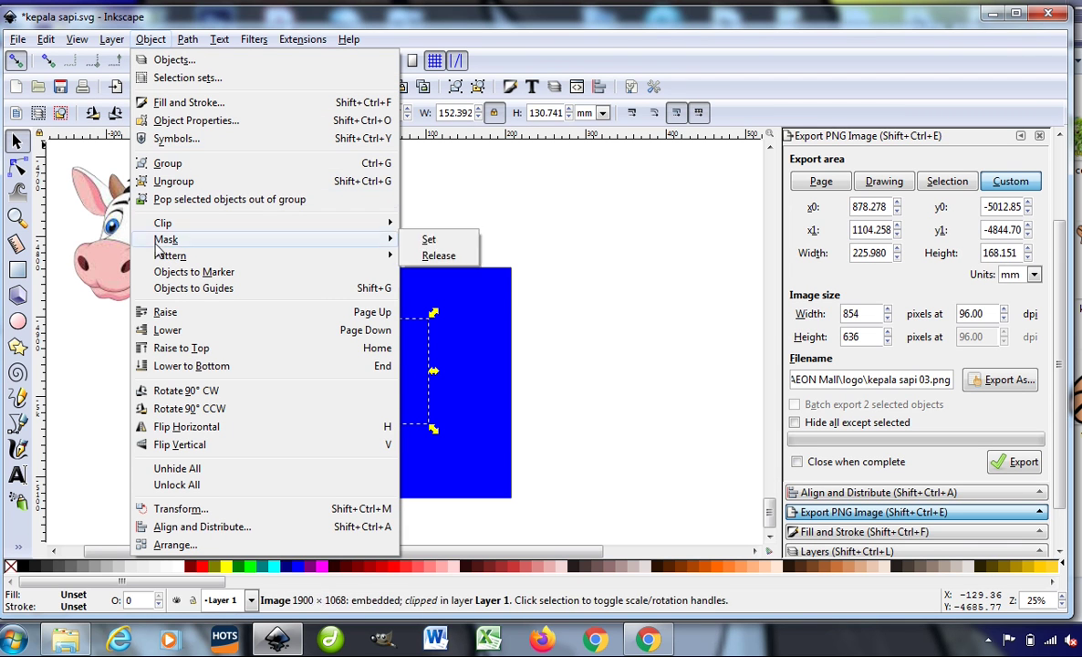
{"action": "left_click", "coordinate": [177, 349]}
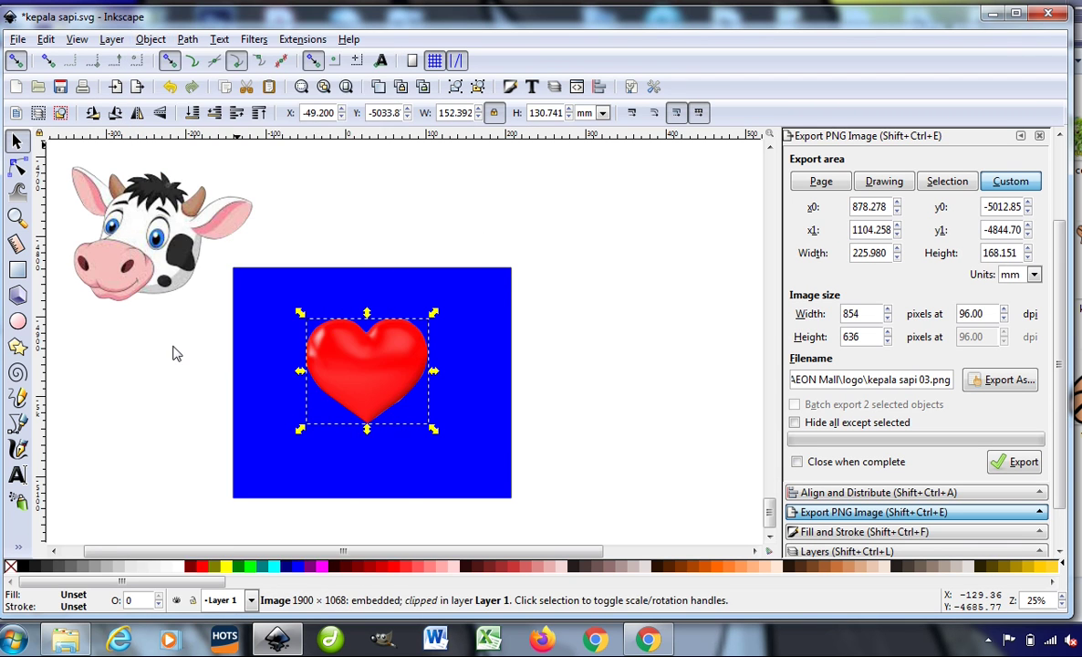